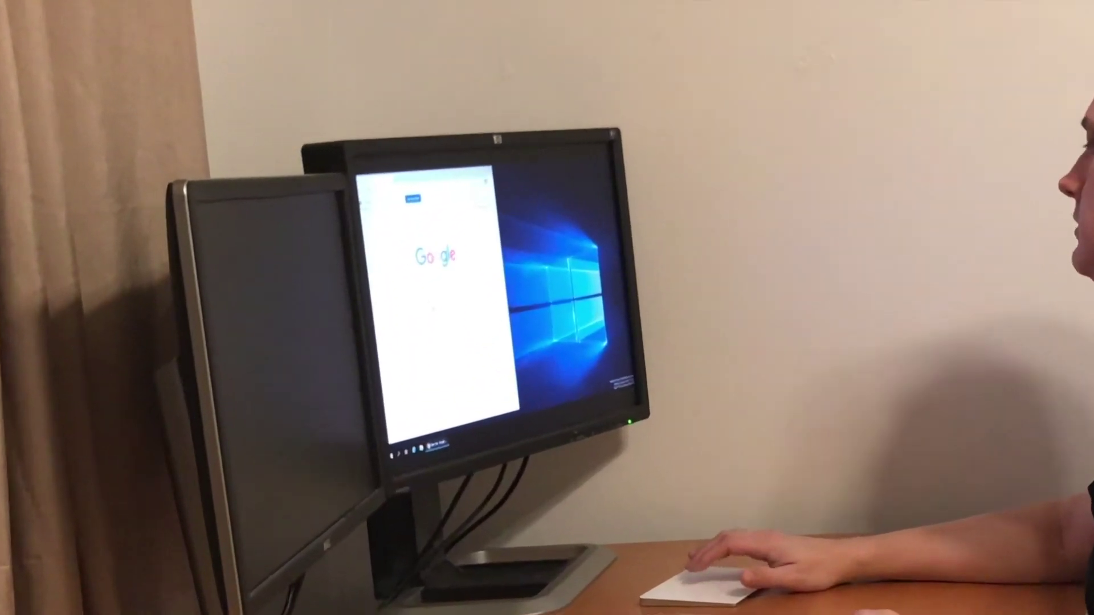
- Run a Google search for 'raspberry pi imager'
left_click(272, 261)
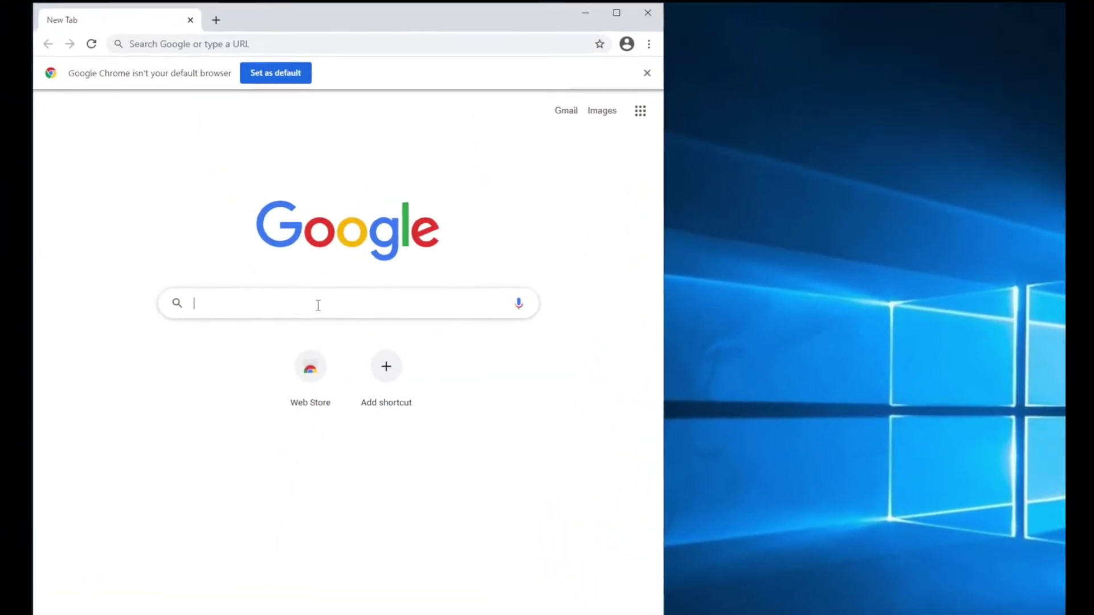
type("ras")
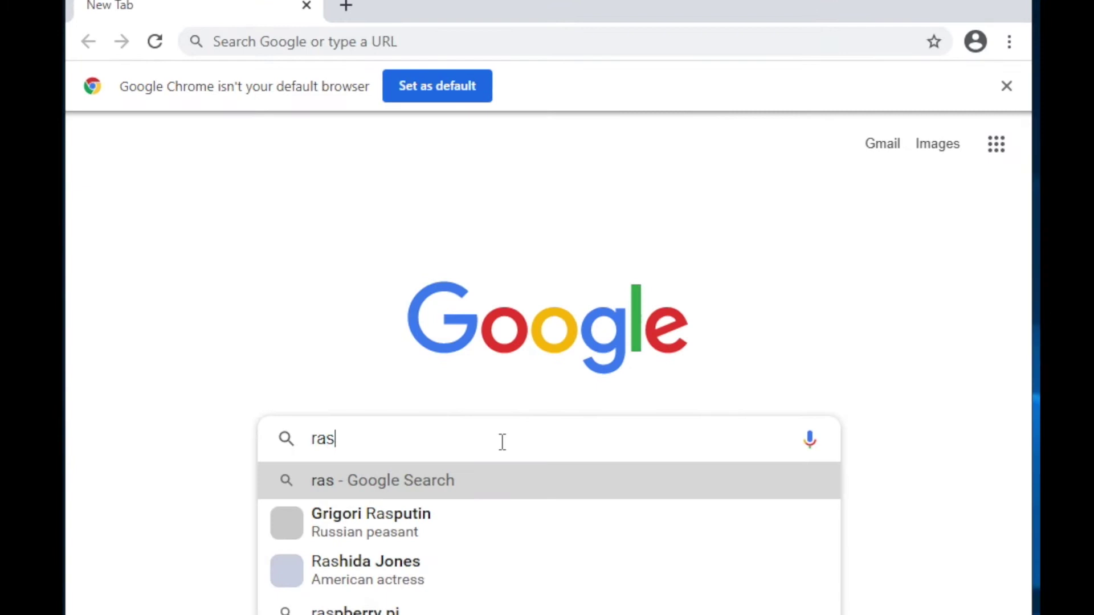
type("pberry ")
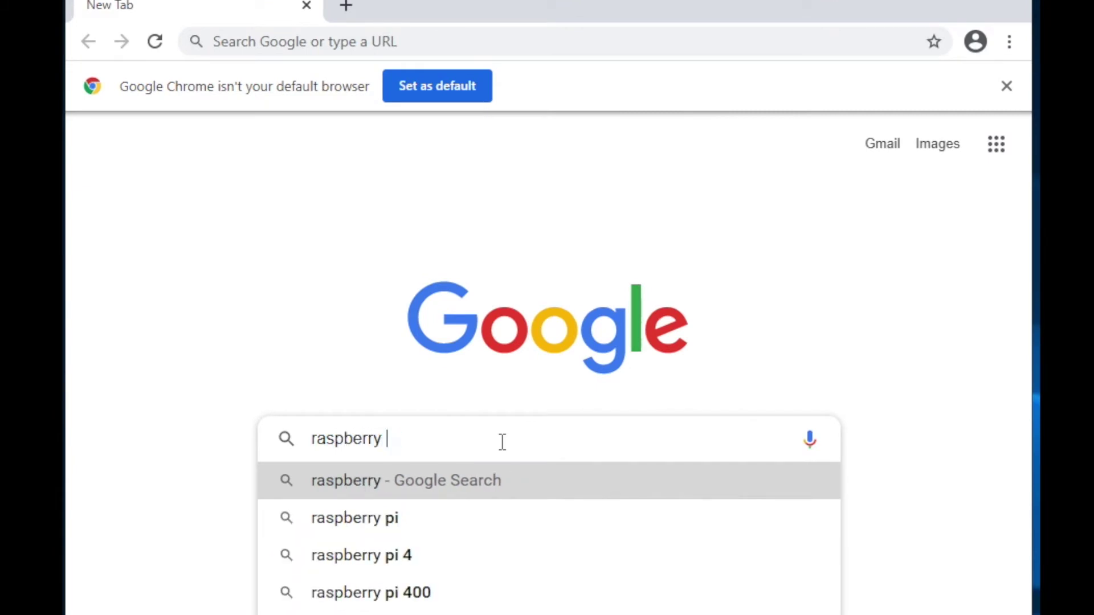
type("pi imager")
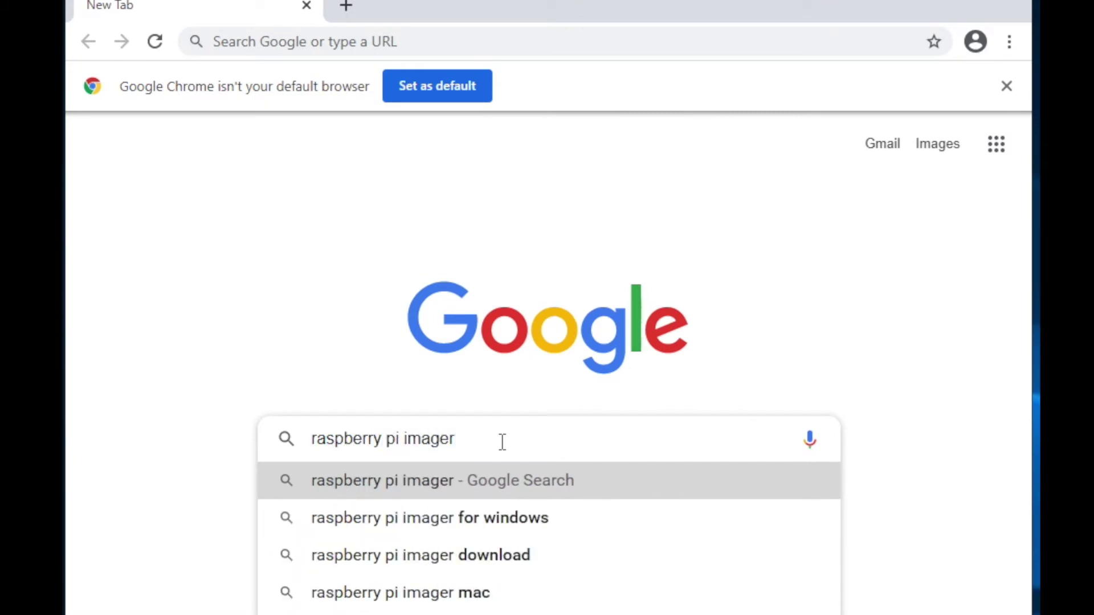
key("Return")
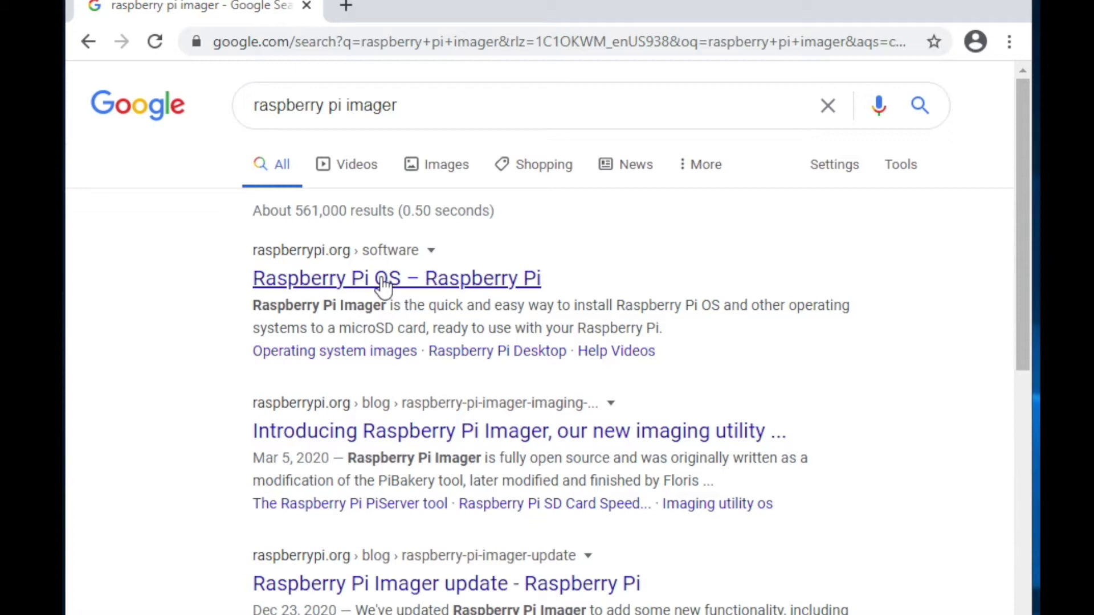
- Download imager_1.5.exe for Windows from the raspberrypi.org software page and run it
left_click(383, 285)
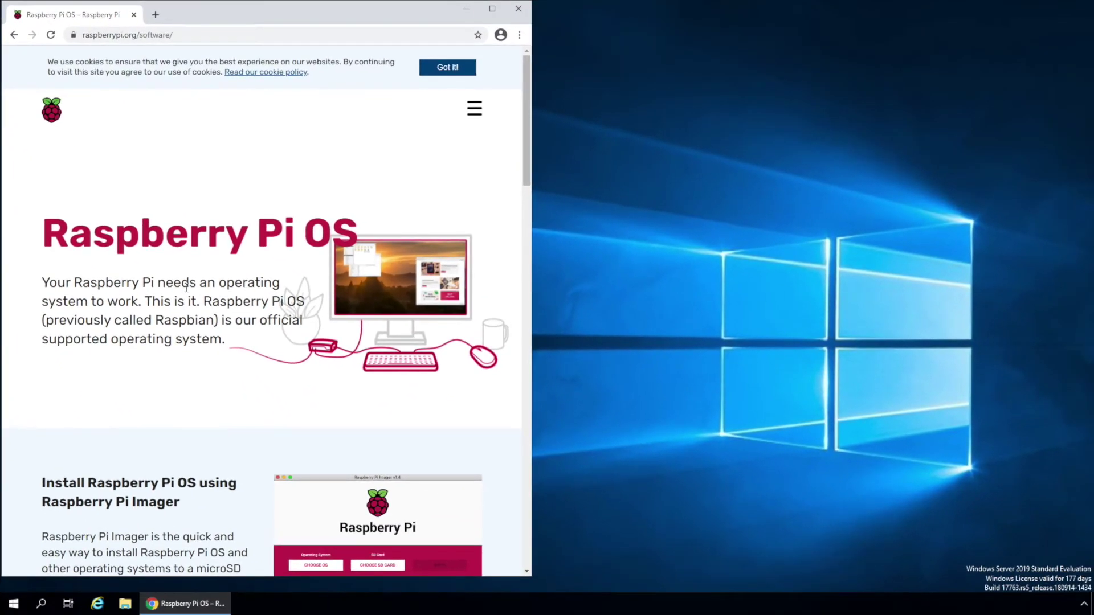
scroll(296, 381, "down", 1)
scroll(187, 287, "down", 5)
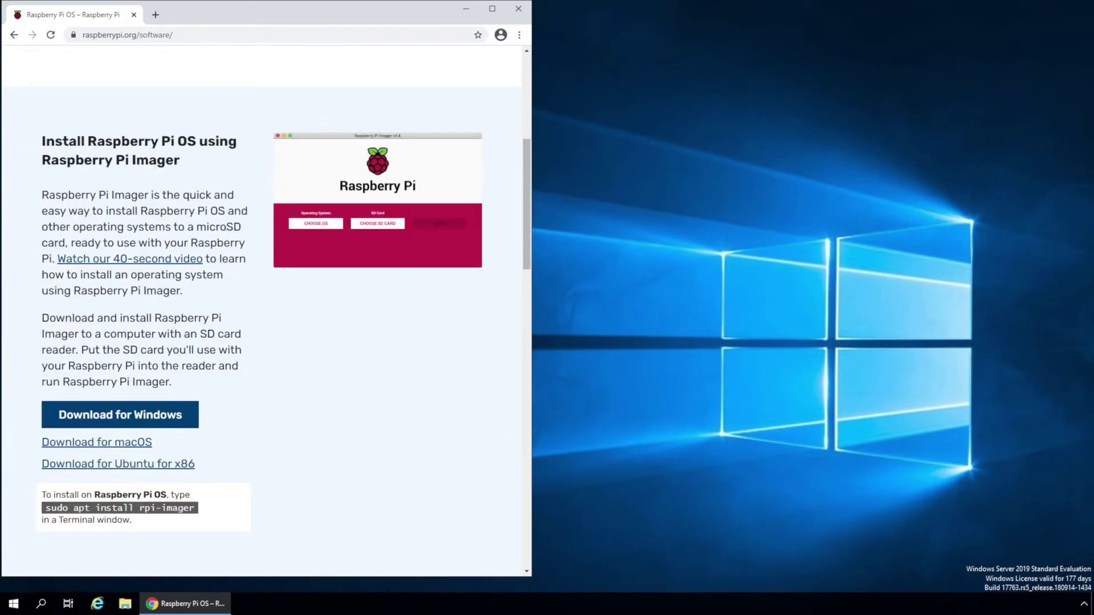
left_click(113, 417)
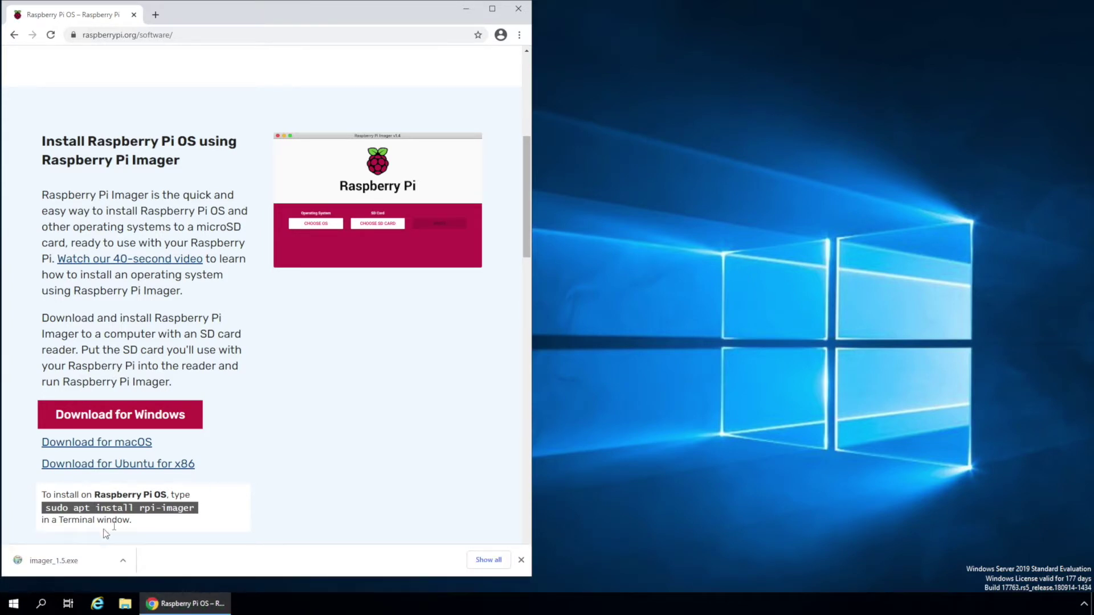
left_click(73, 559)
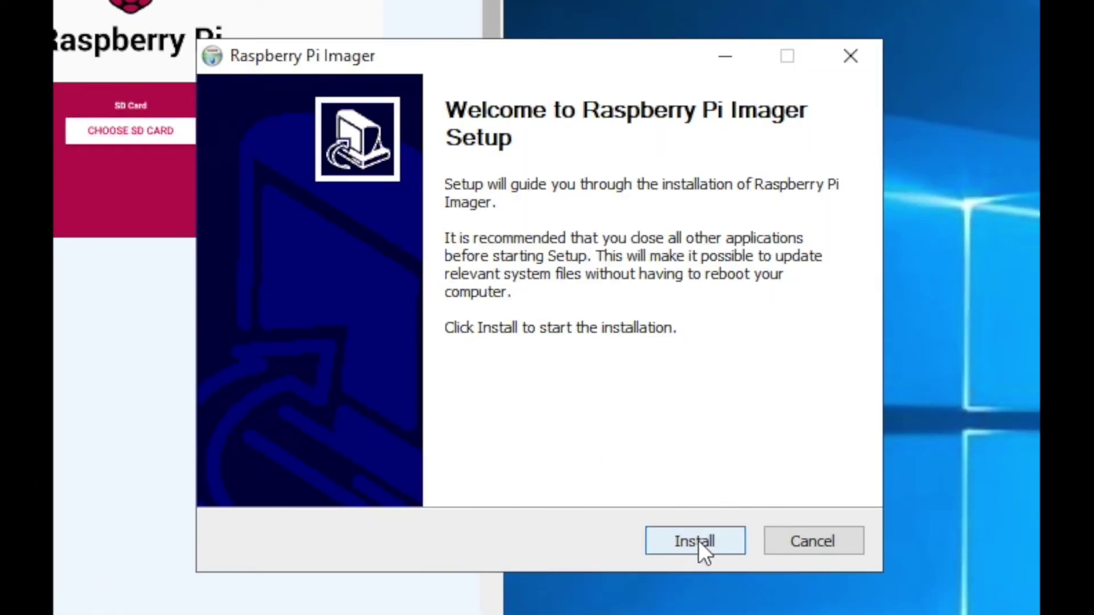
- Install Raspberry Pi Imager v1.5 and let it launch when setup finishes
left_click(698, 541)
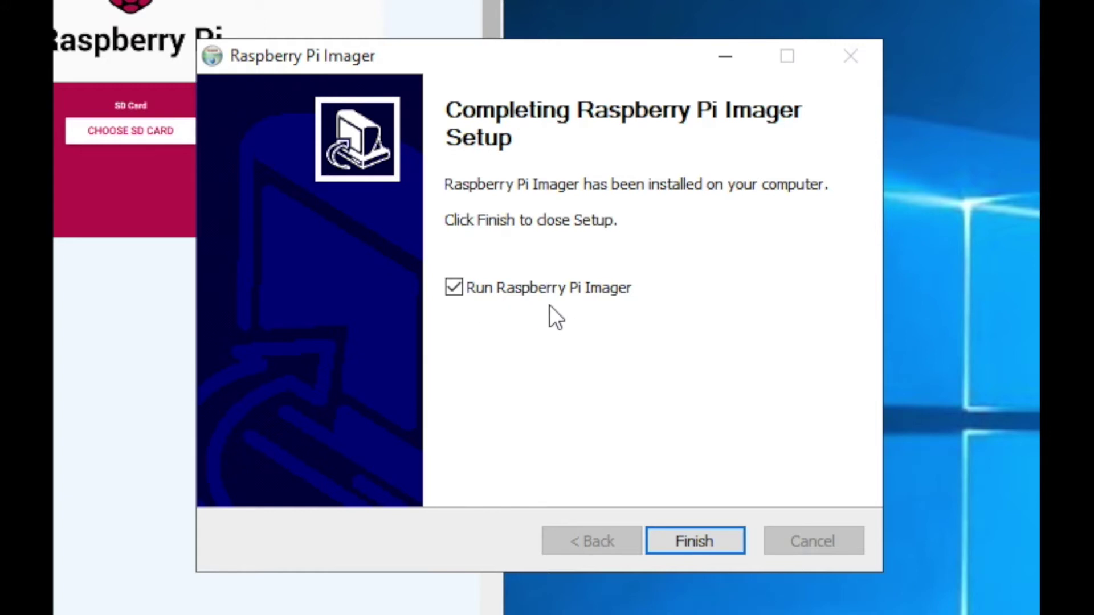
left_click(701, 537)
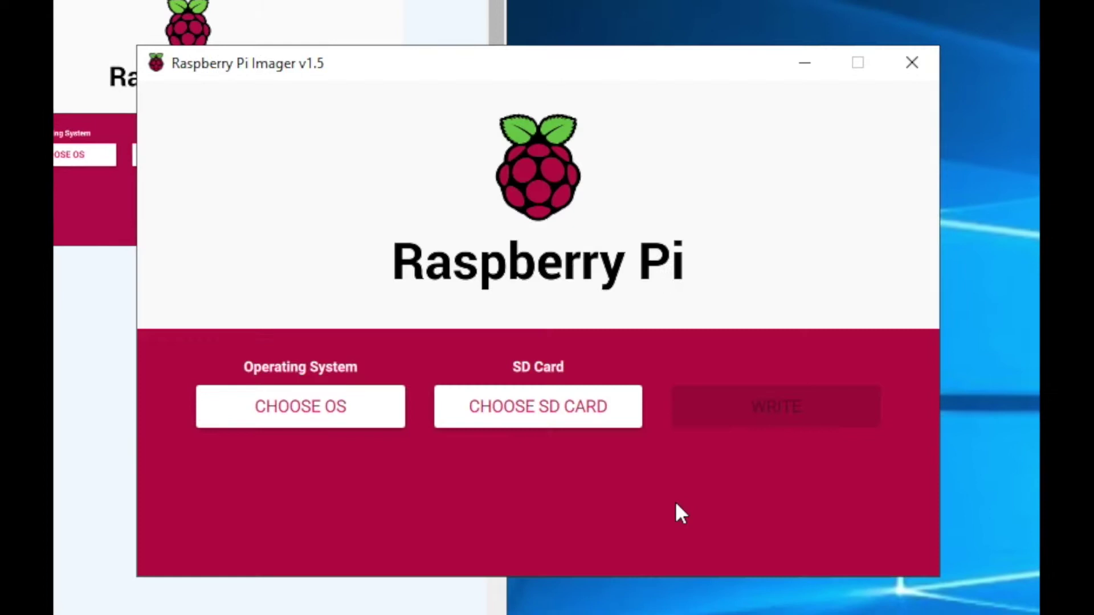
- Choose Raspberry Pi OS Full (32-bit) from the Raspberry Pi OS (other) list
left_click(282, 413)
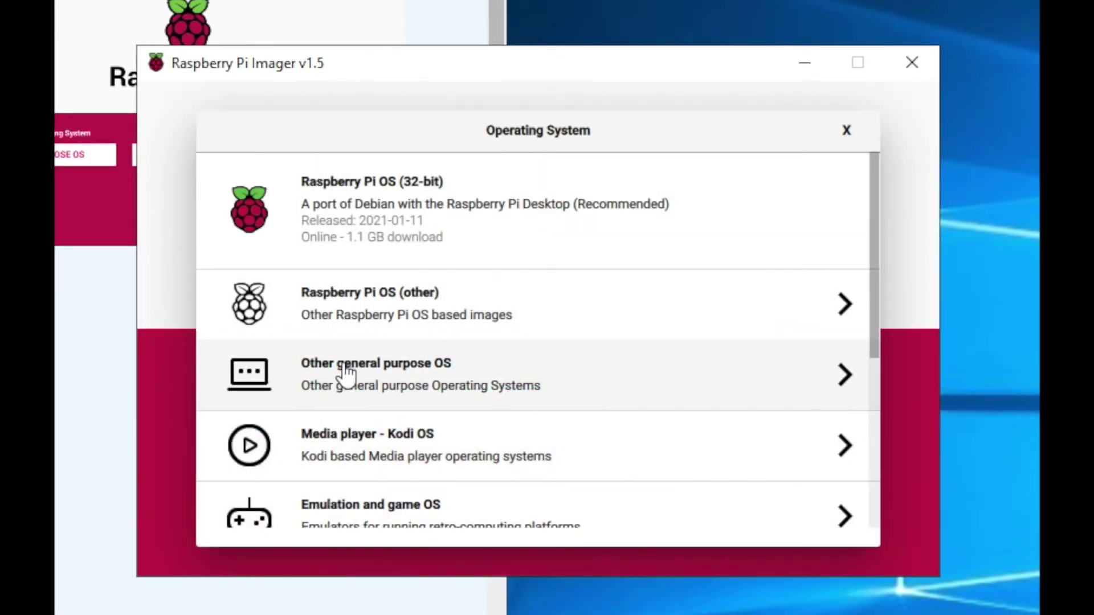
left_click(349, 321)
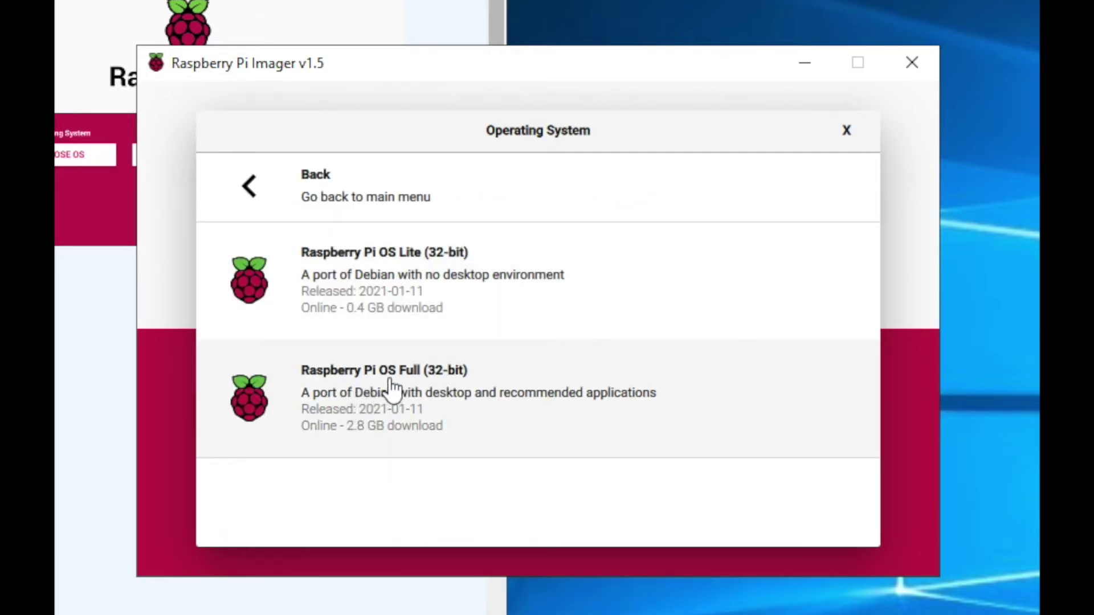
left_click(364, 436)
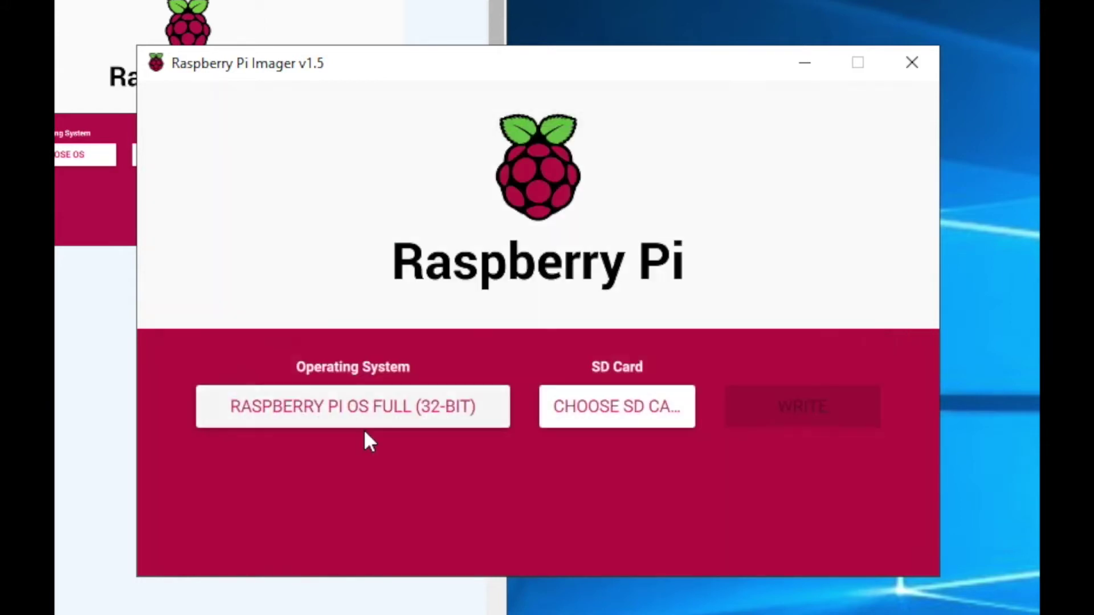
- Select the 63.9 GB Mass Storage Device as the SD card, then close the Imager
left_click(625, 428)
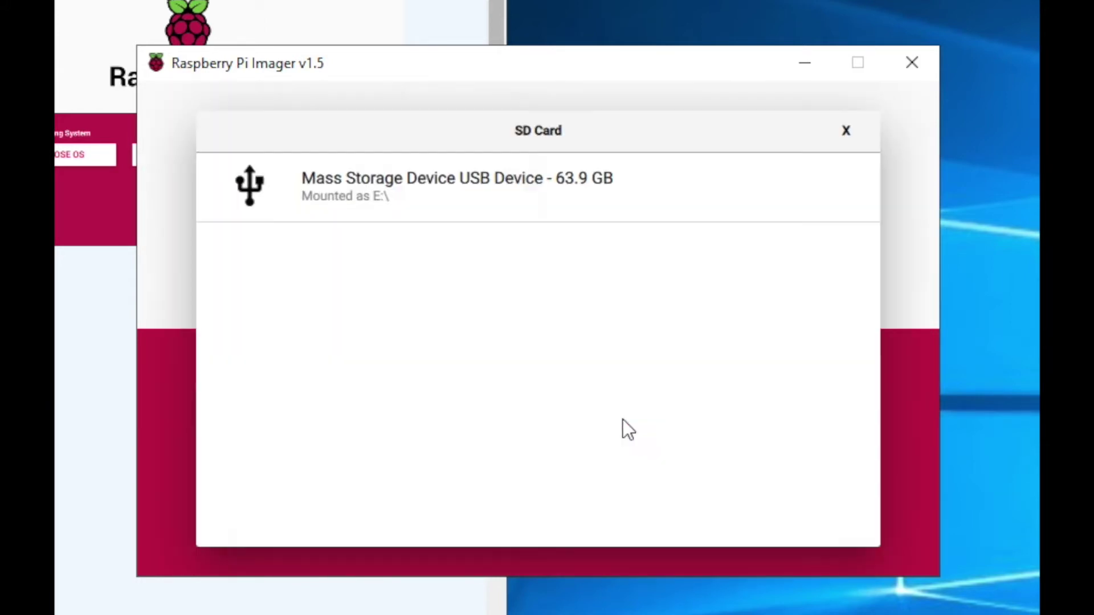
left_click(510, 207)
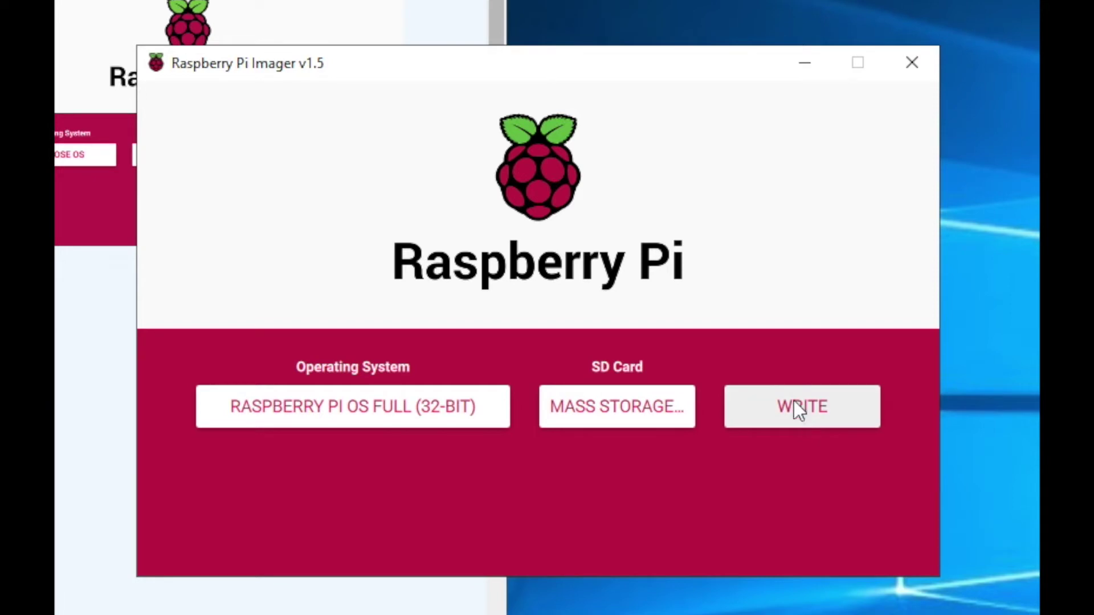
left_click(914, 64)
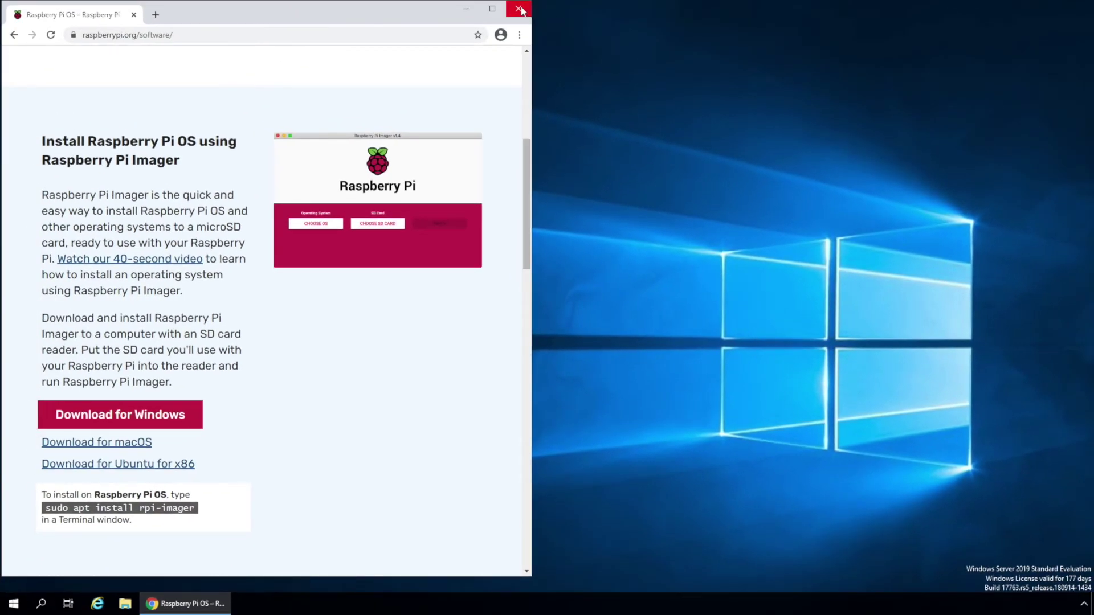
- Close Chrome and select wpa_supplicant.conf on the desktop
left_click(527, 10)
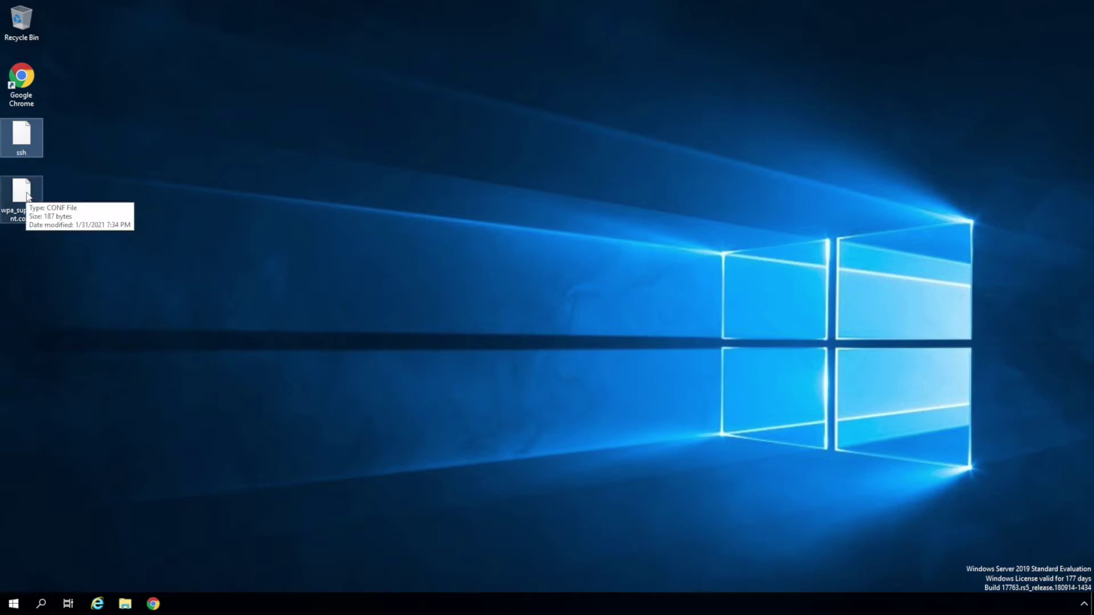
left_click(28, 196)
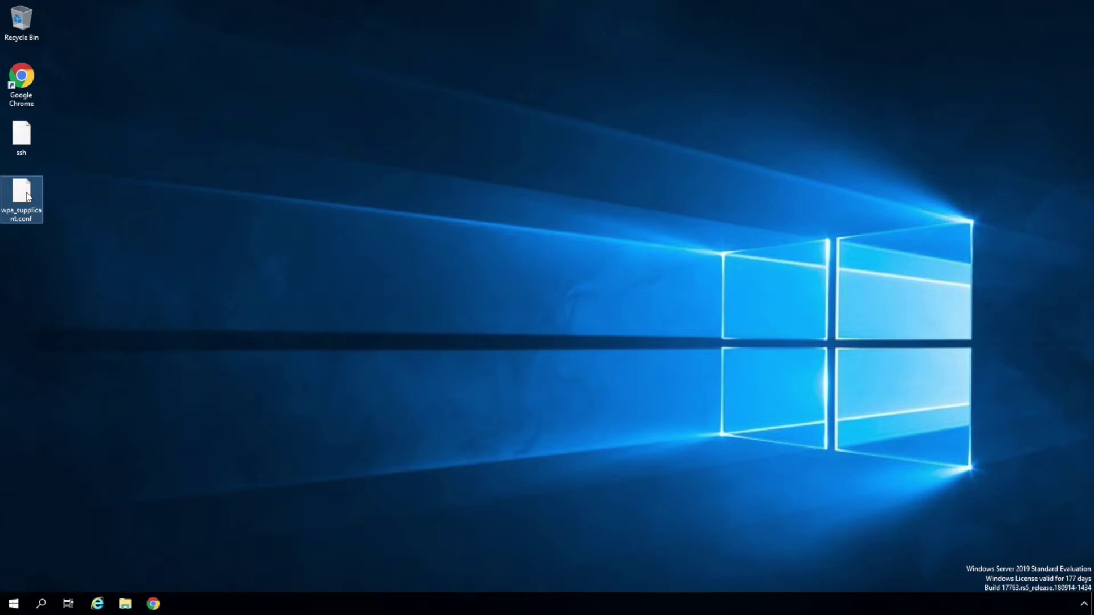
- Open wpa_supplicant.conf in Notepad
right_click(27, 192)
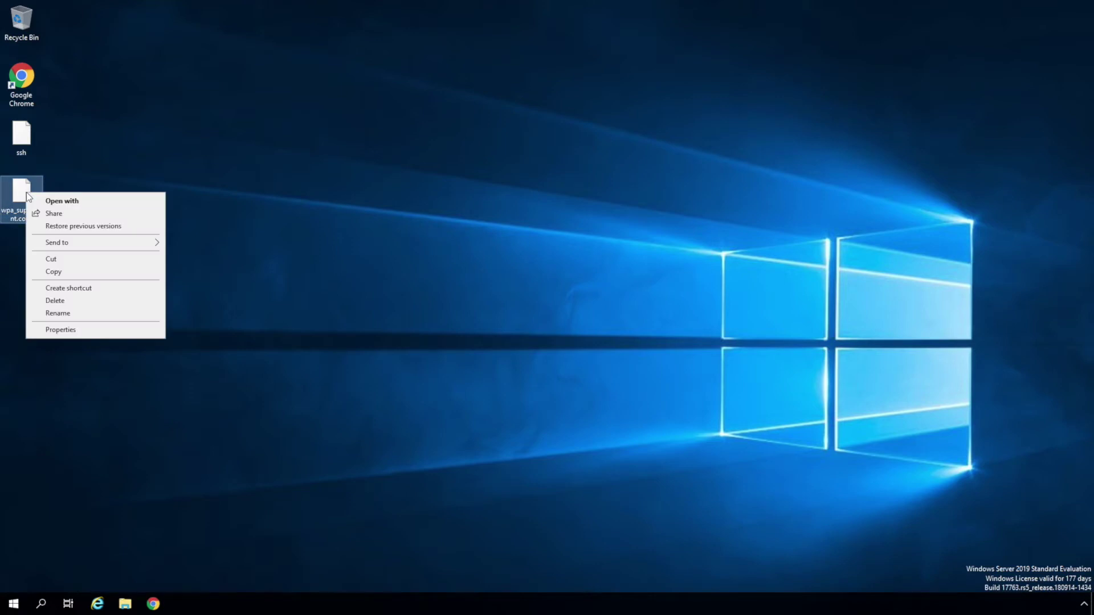
left_click(52, 203)
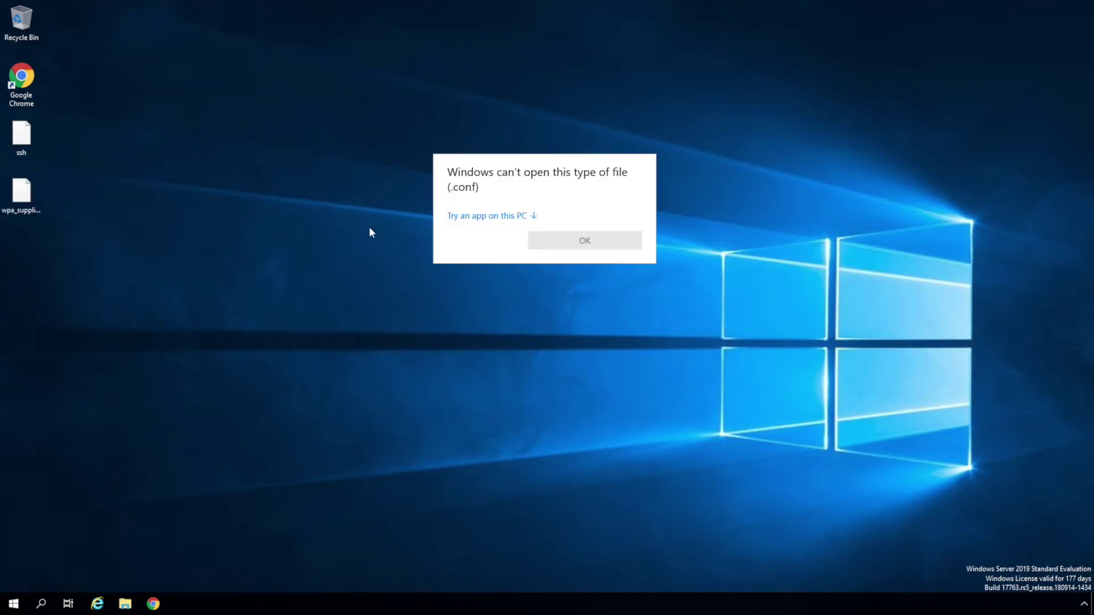
left_click(462, 218)
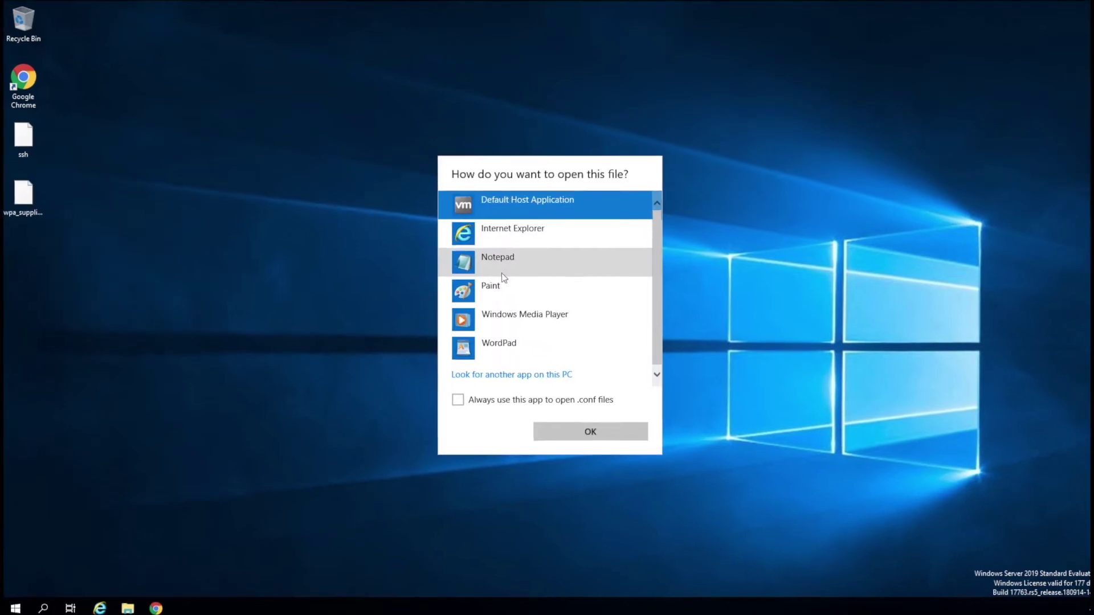
left_click(504, 278)
left_click(591, 432)
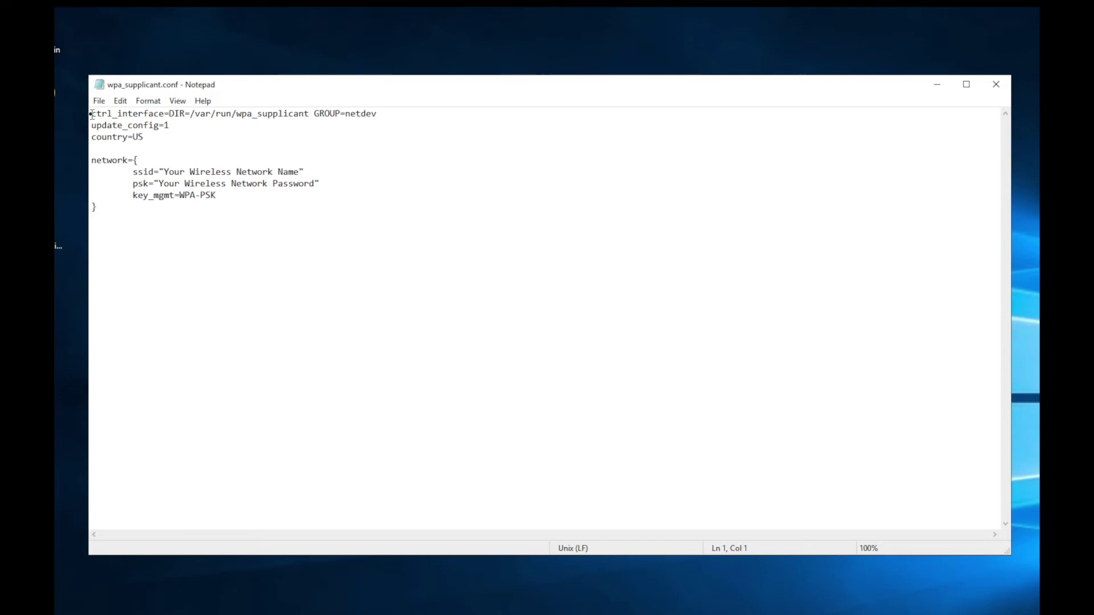
- Highlight the placeholder ssid and psk values in the network block
left_click_drag(92, 113, 278, 223)
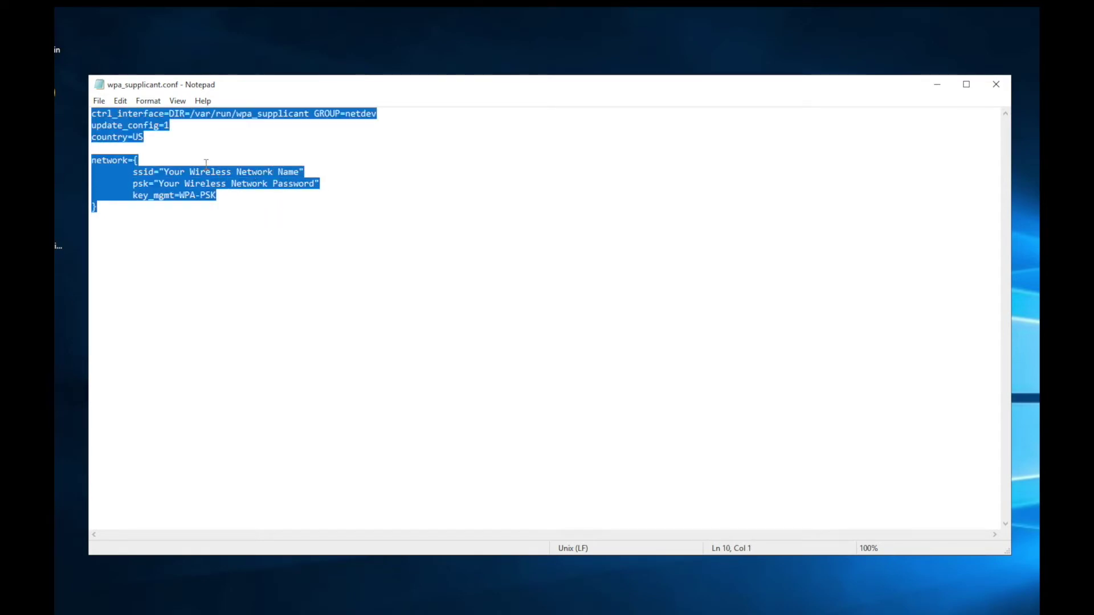
left_click(209, 183)
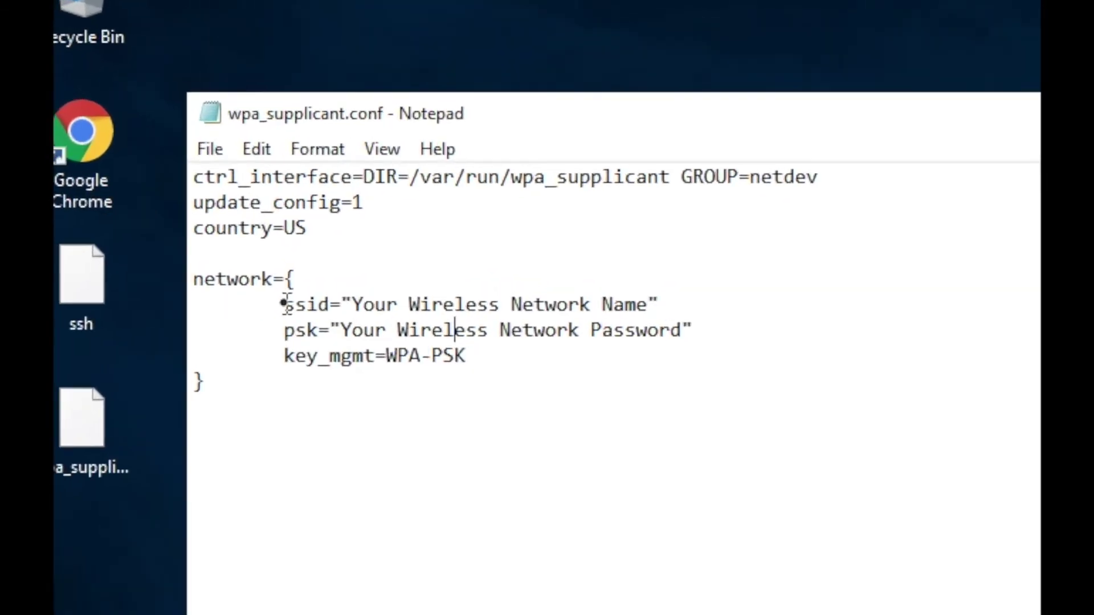
left_click_drag(285, 304, 307, 304)
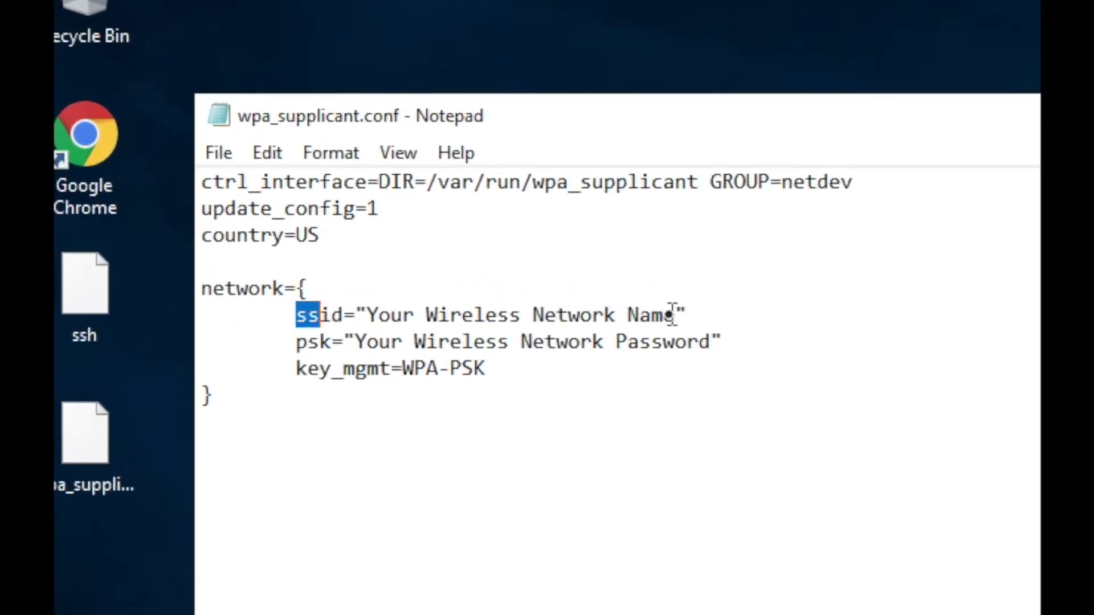
left_click_drag(675, 315, 364, 315)
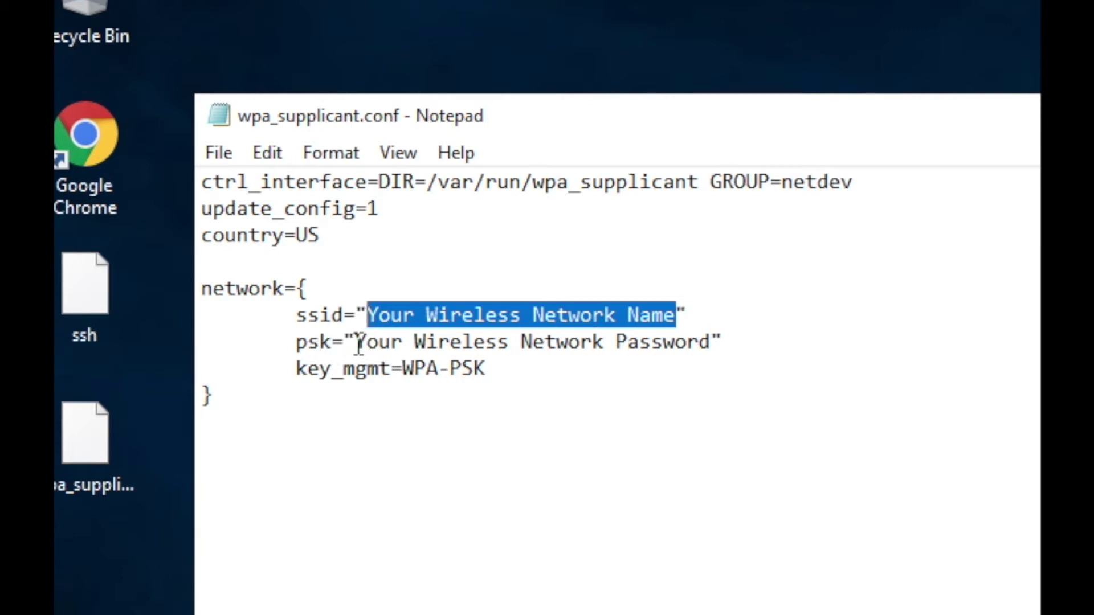
left_click_drag(358, 342, 698, 344)
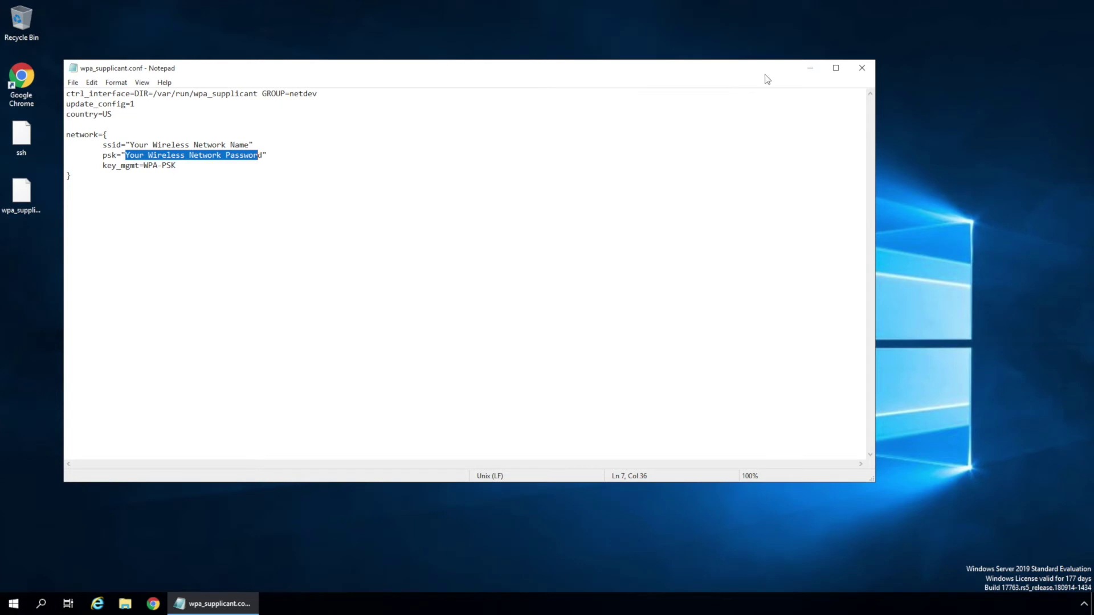
- Close Notepad, leaving wpa_supplicant.conf unchanged on the desktop
left_click(861, 68)
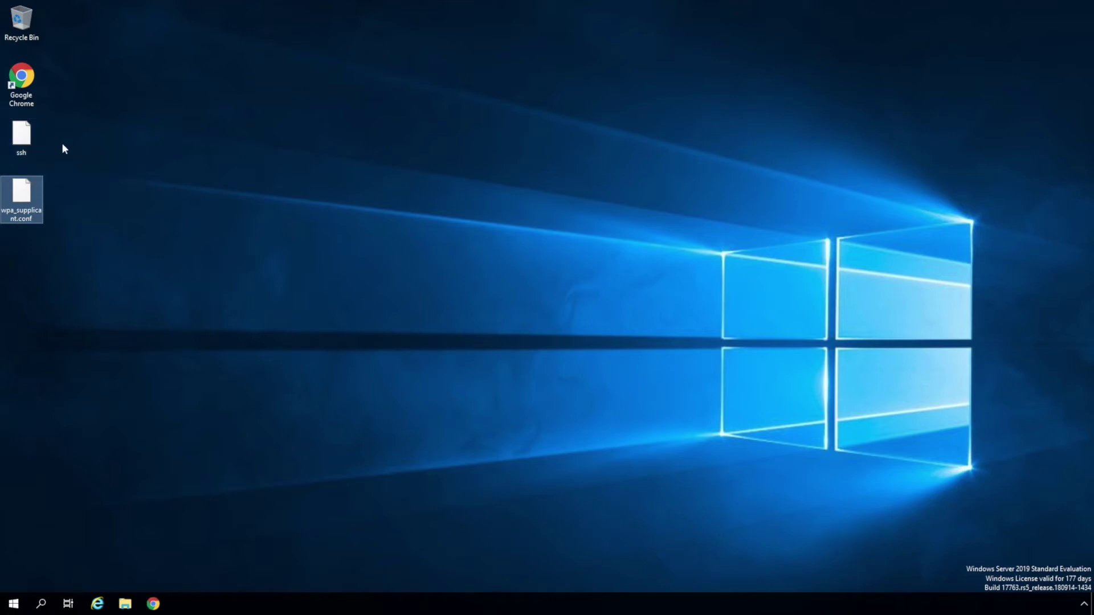
- Open boot (E:) and copy the ssh and wpa_supplicant.conf files onto it
left_click(127, 608)
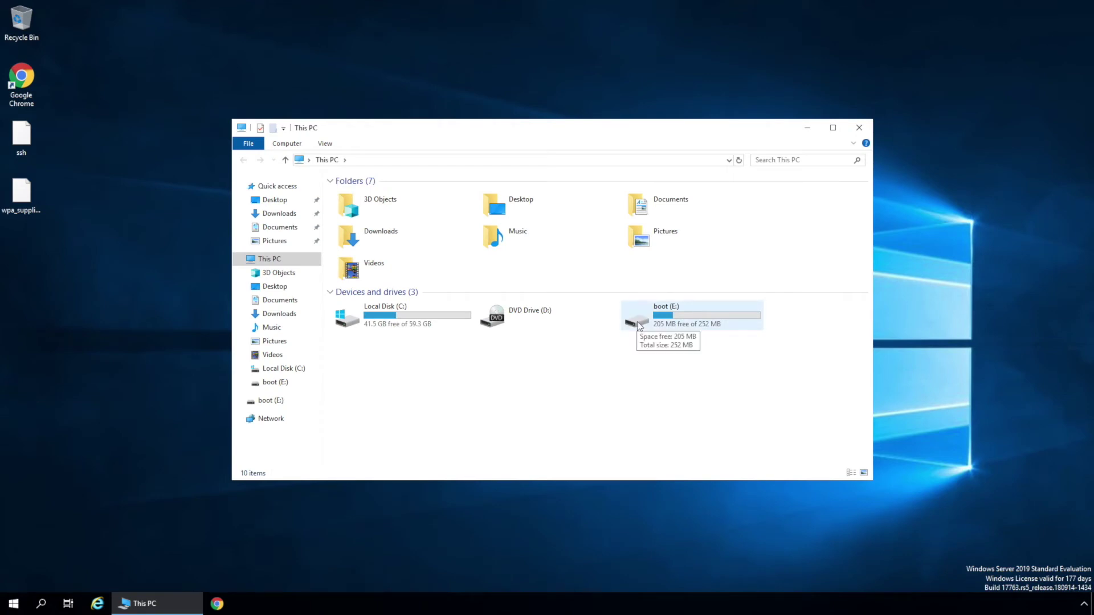
double_click(638, 326)
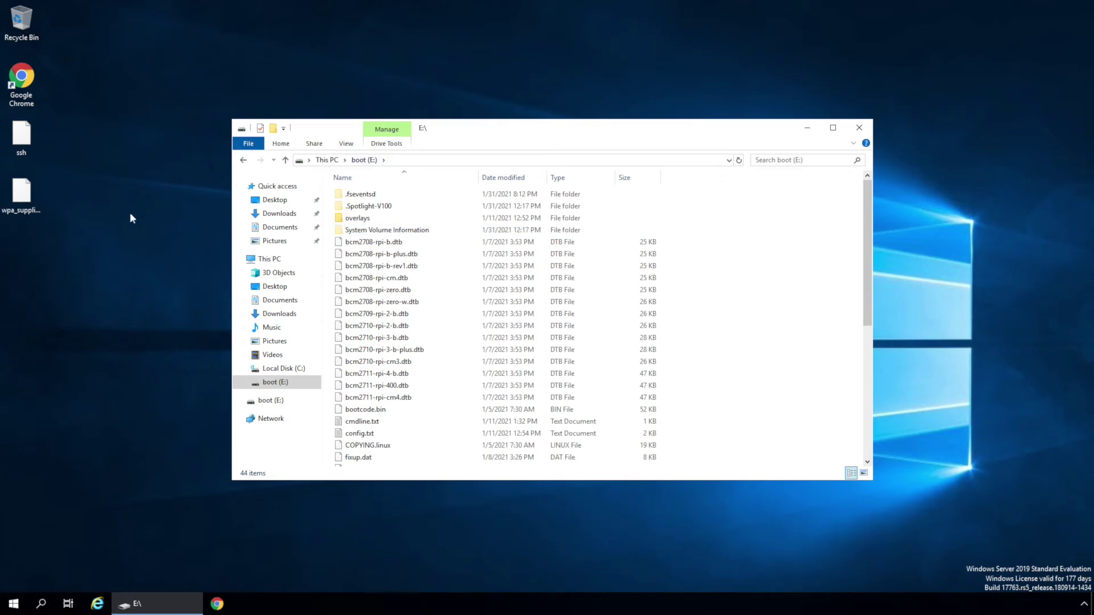
left_click_drag(27, 268, 518, 273)
left_click(547, 282)
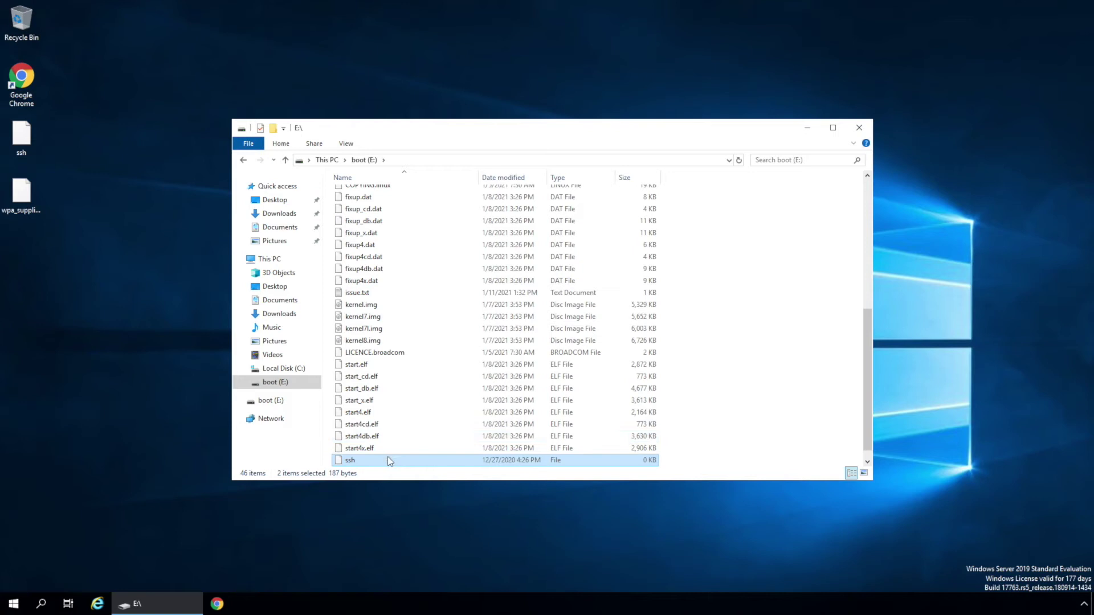
scroll(388, 457, "up", 1)
scroll(389, 460, "down", 1)
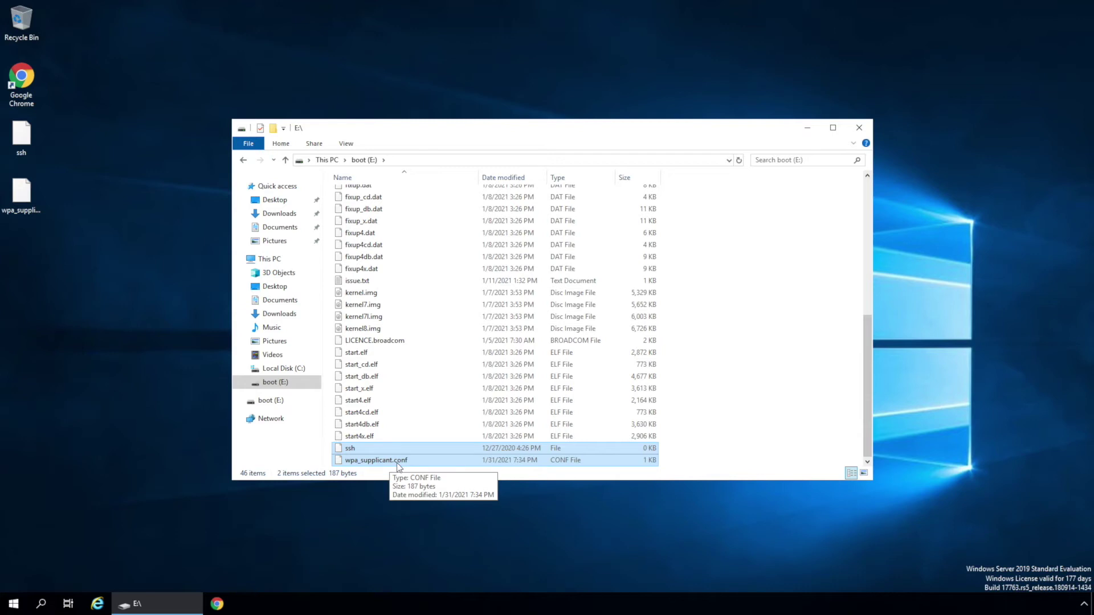
left_click(397, 461)
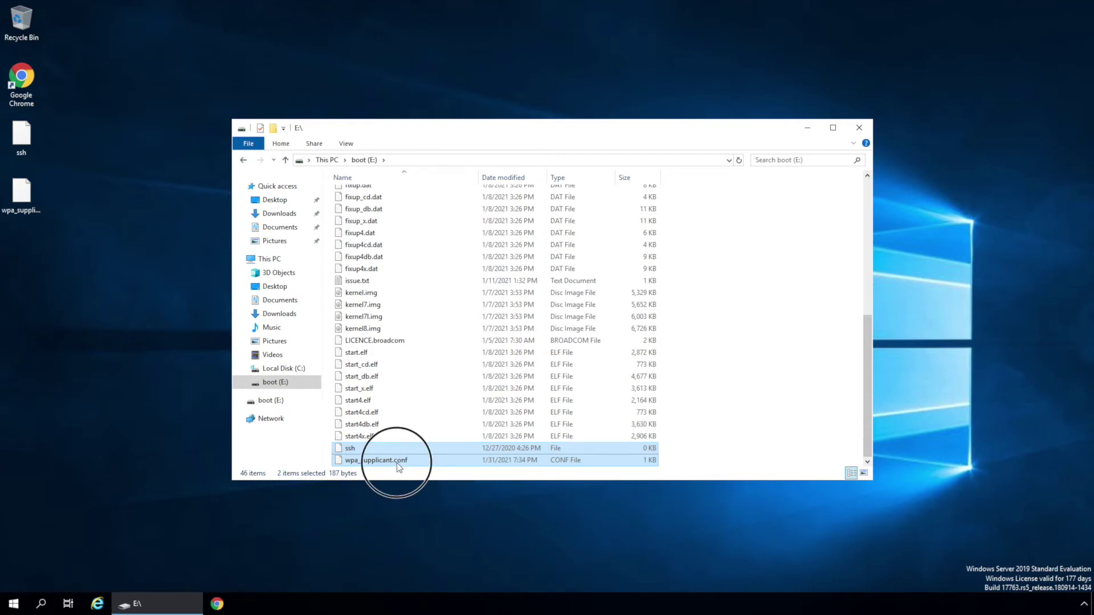
left_click(302, 383)
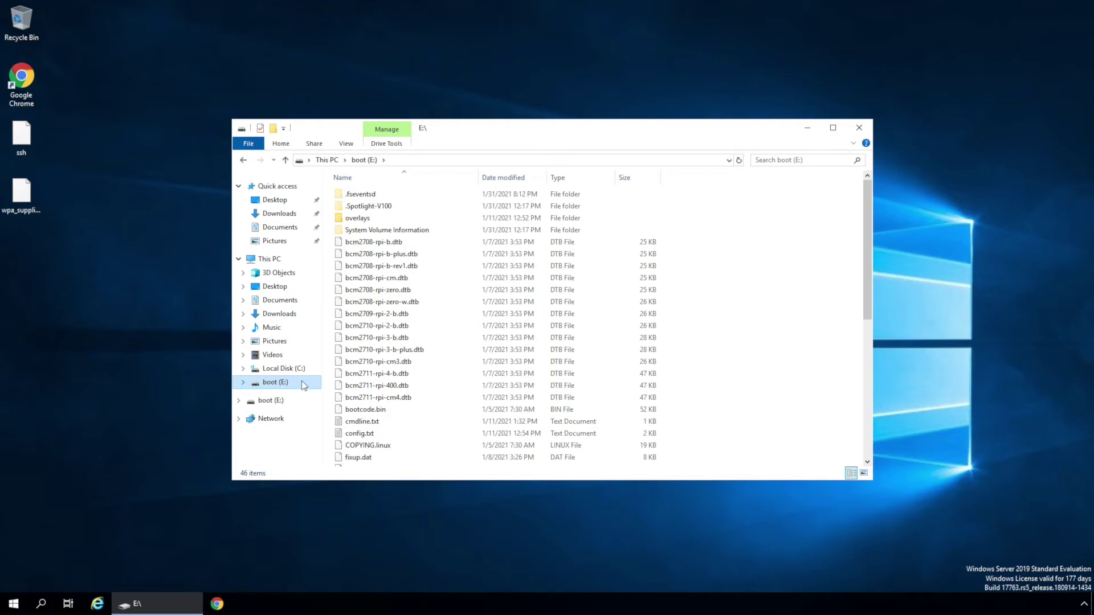
- Eject boot (E:), close its Explorer window, and deselect the desktop files
right_click(302, 383)
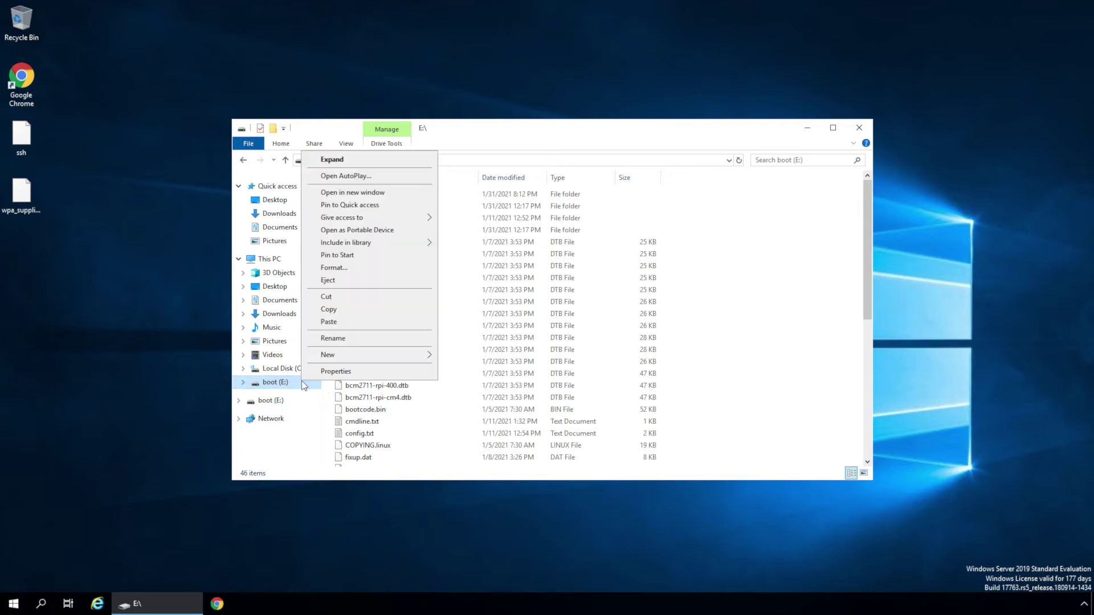
left_click(344, 280)
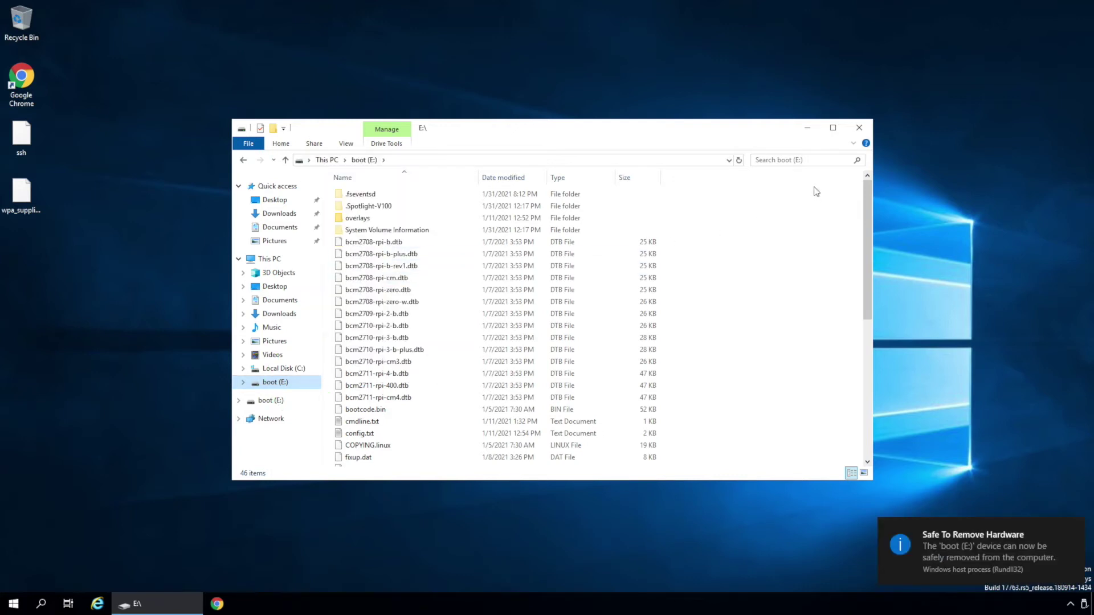
left_click(862, 128)
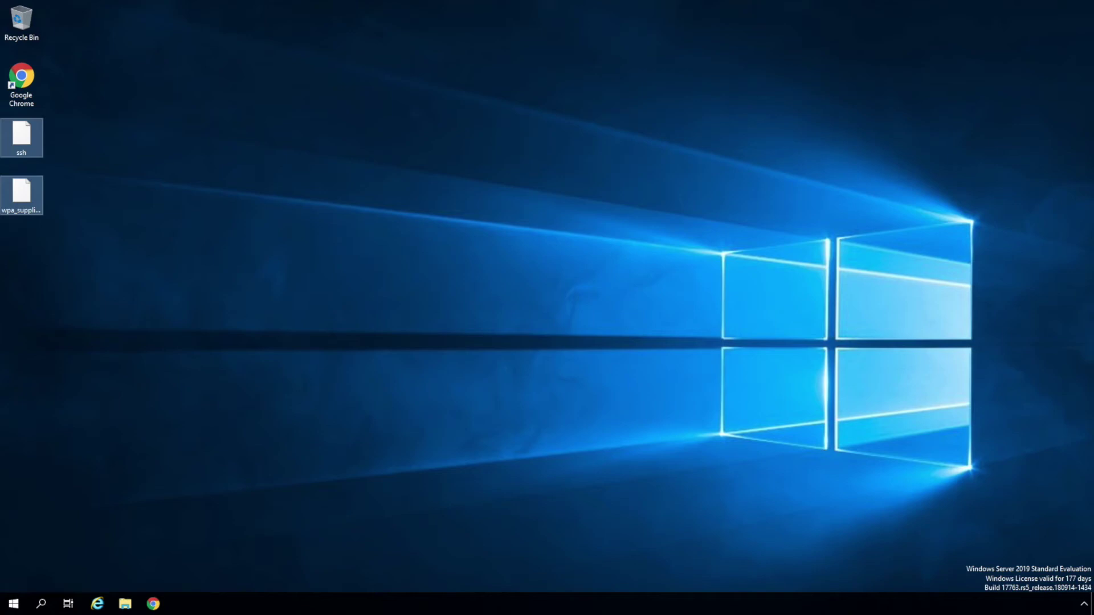
left_click(61, 519)
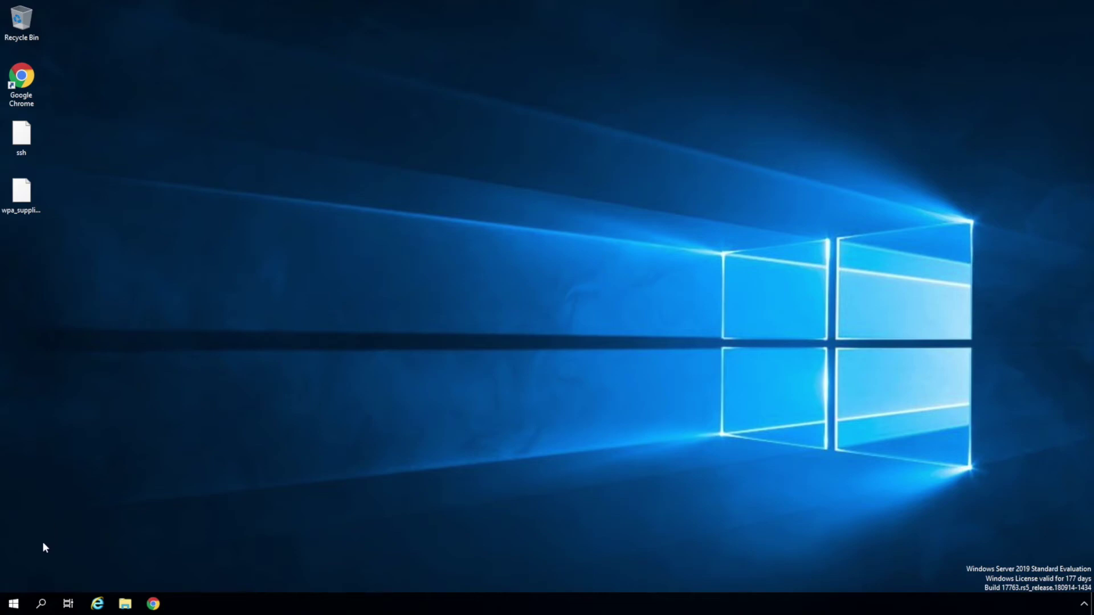
- Open an administrator Command Prompt from the Win+X menu
right_click(14, 604)
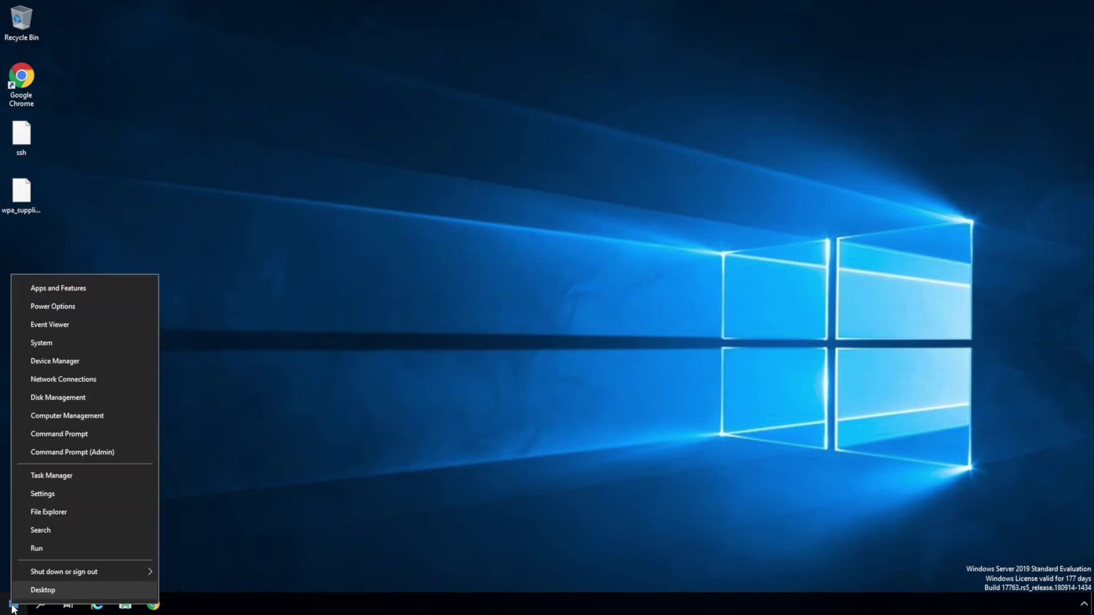
left_click(66, 452)
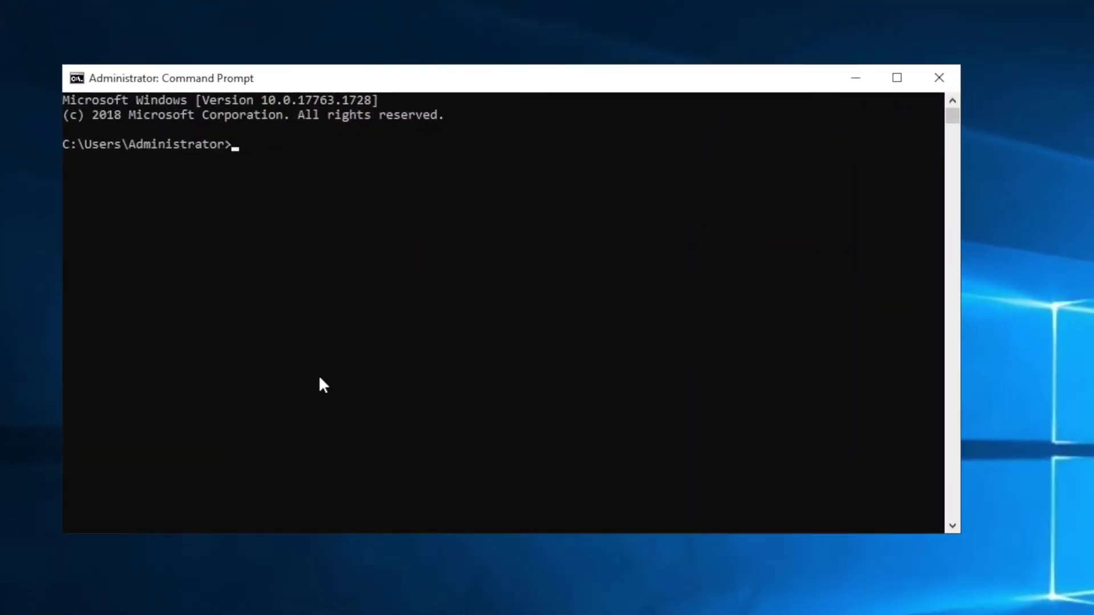
left_click(354, 272)
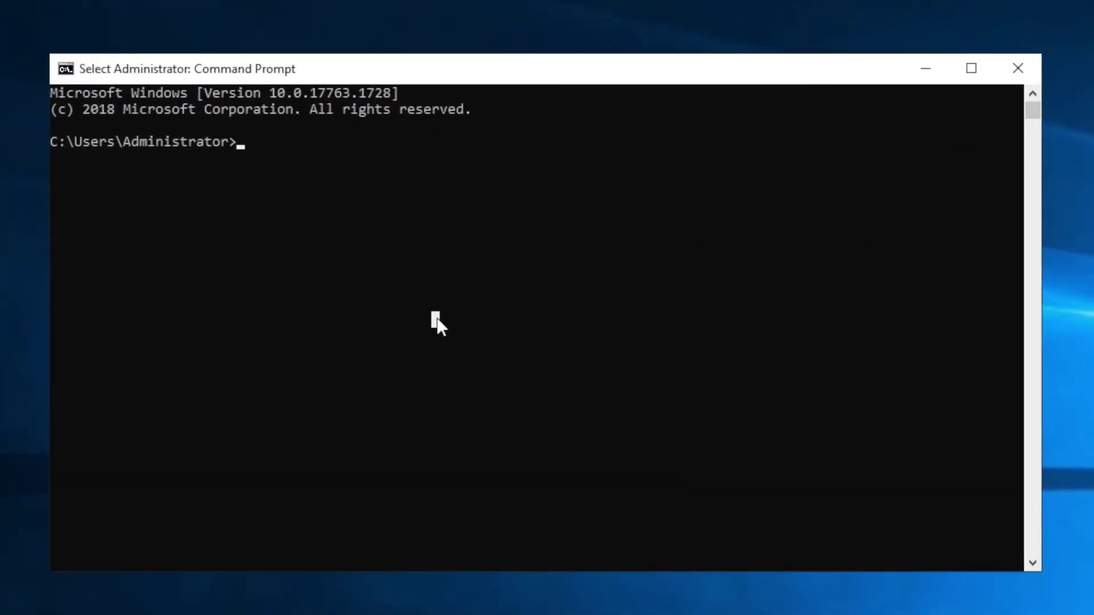
- Run ssh raspberrypi -l pi and accept the Pi's host key with yes
type("ssh")
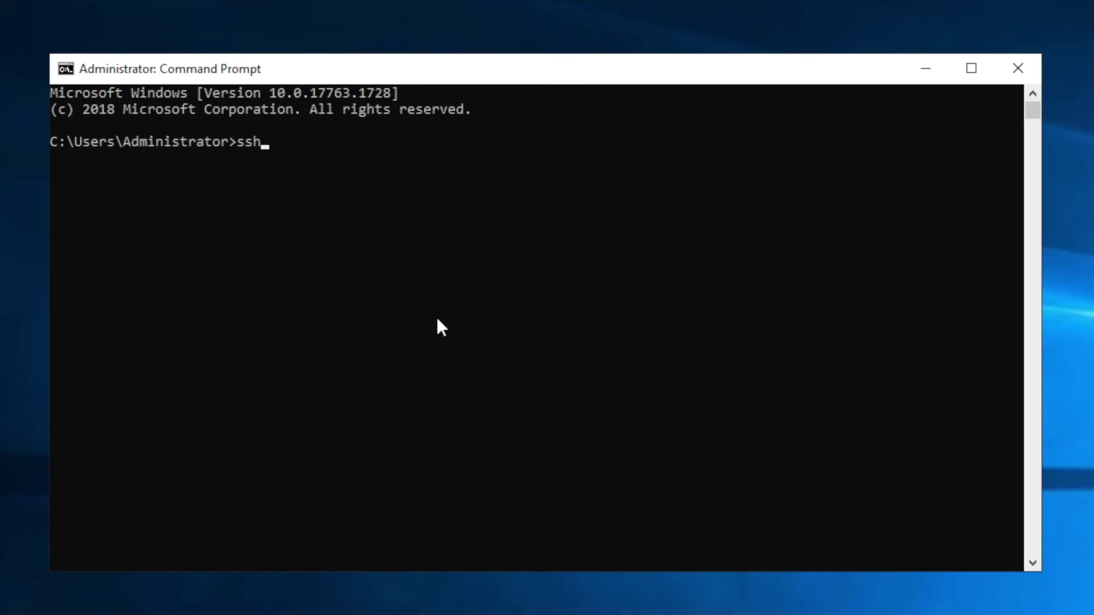
type(" raspberrypi")
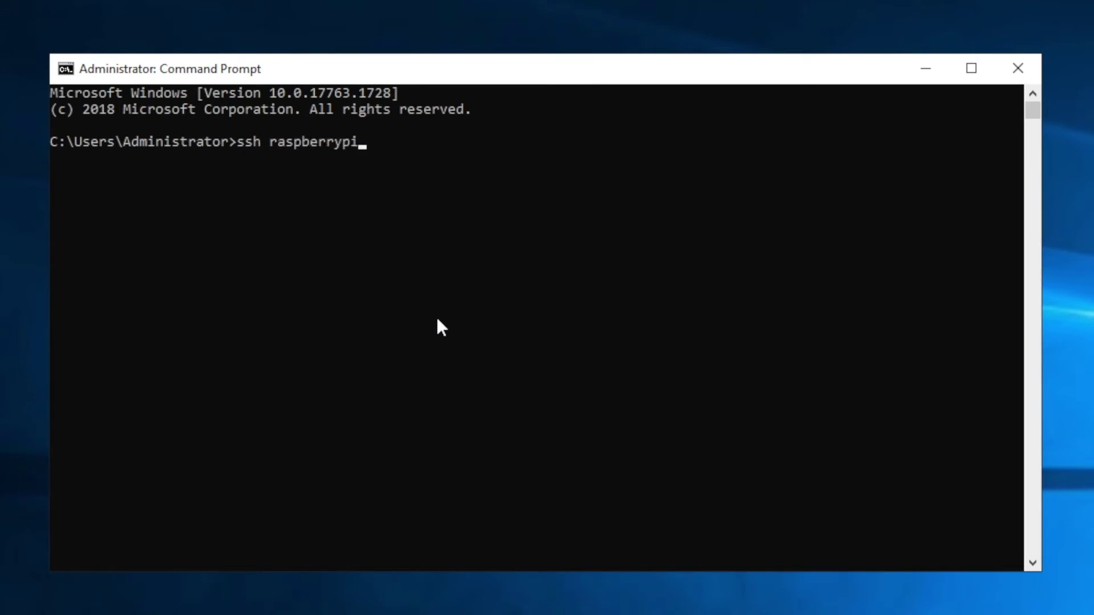
type(" -l pi")
key("Return")
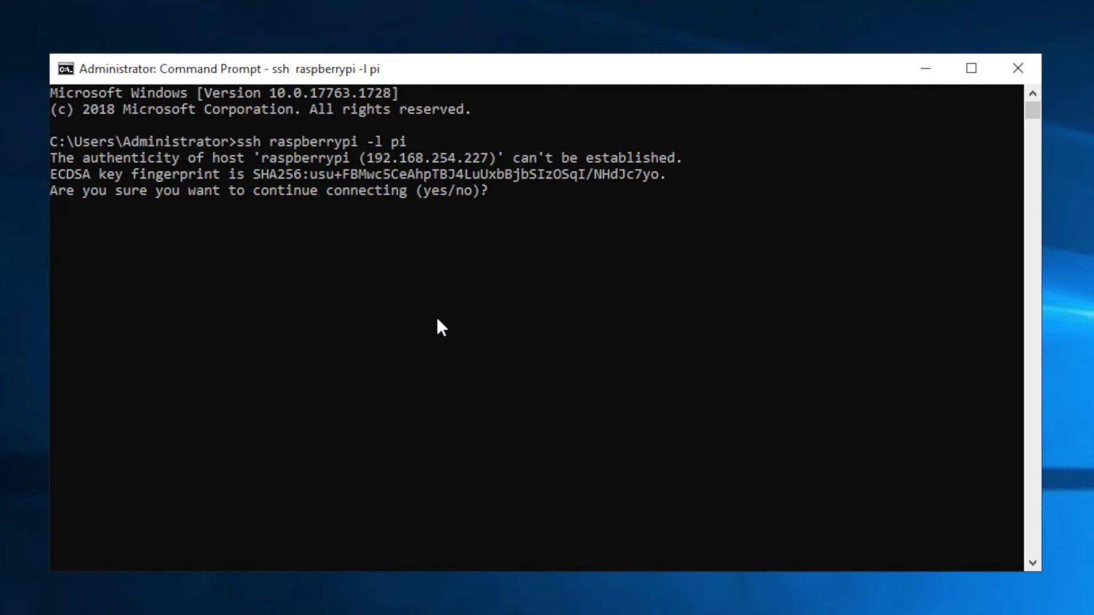
type("y")
key("Return")
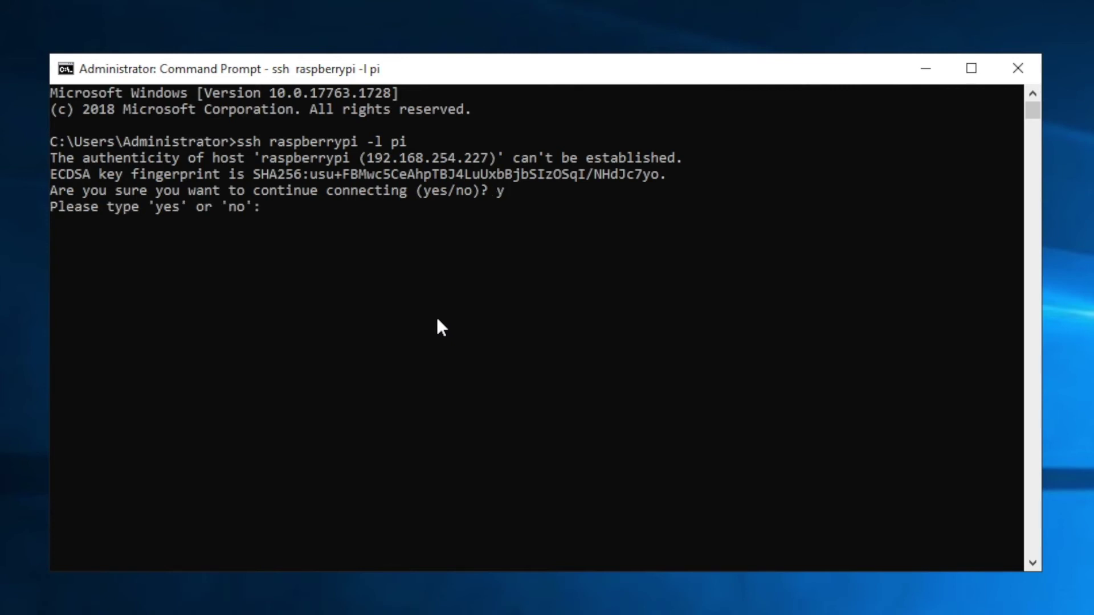
type("yes")
key("Return")
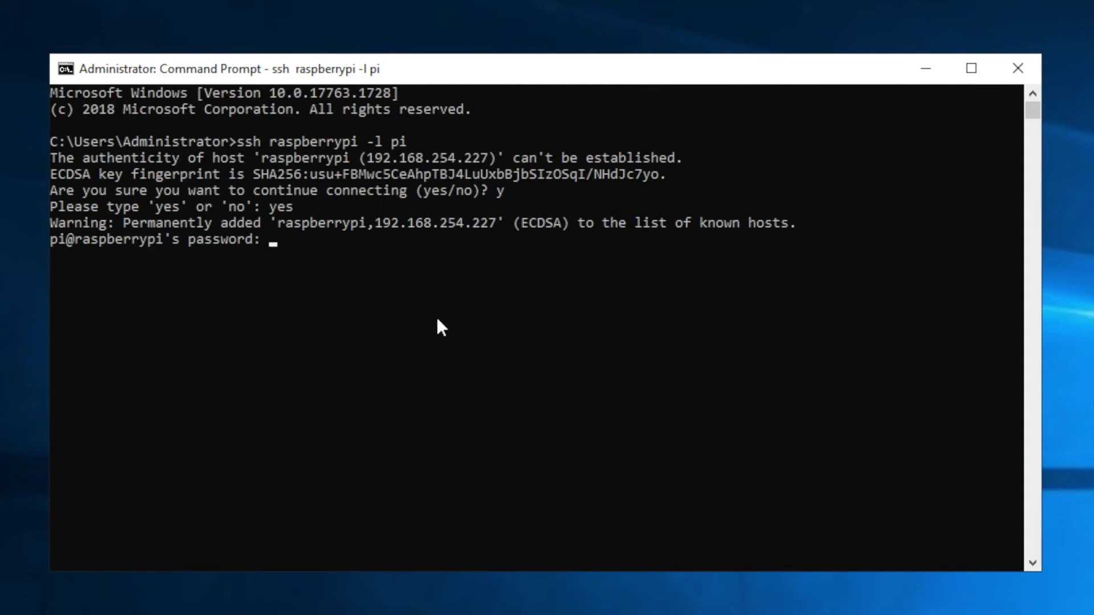
- Log in over SSH and install xrdp with sudo apt-get install xrdp, confirming with y
key("Return")
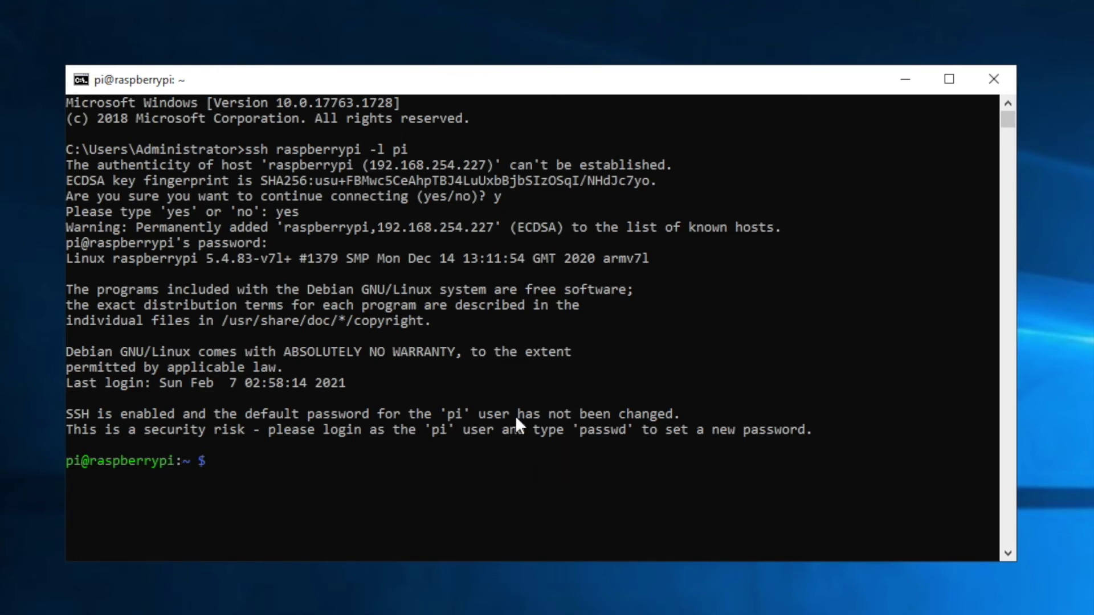
type("sudo apt-ge")
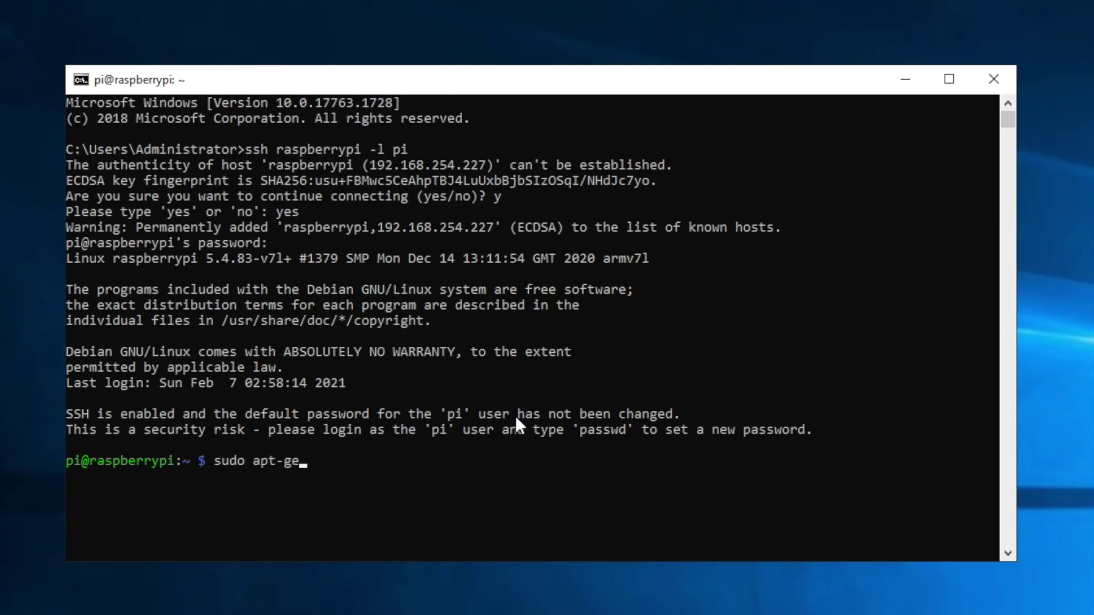
type("t install xrdp")
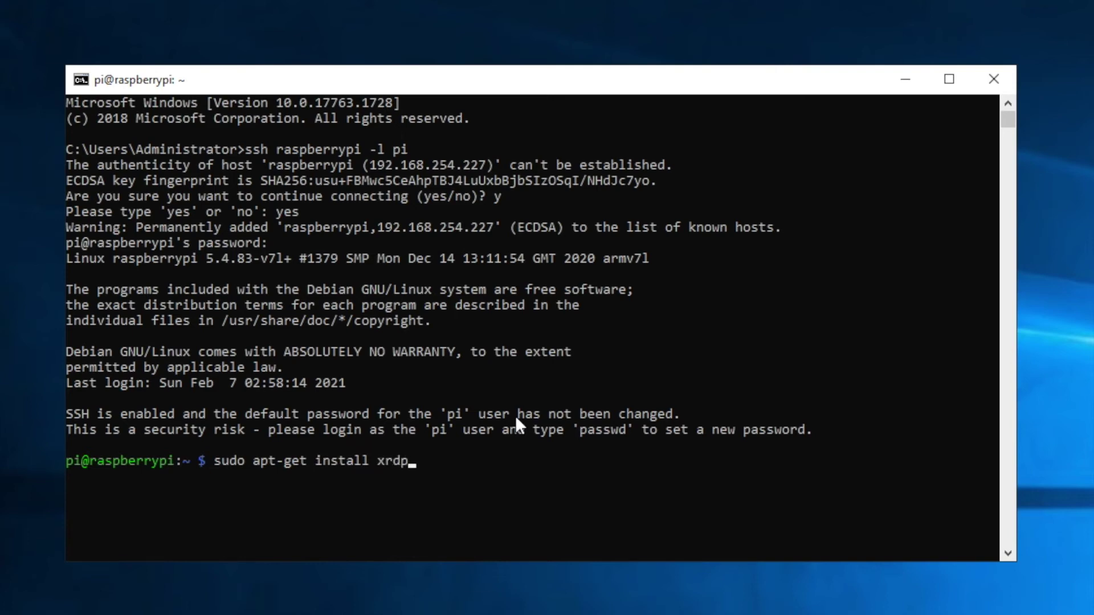
key("Return")
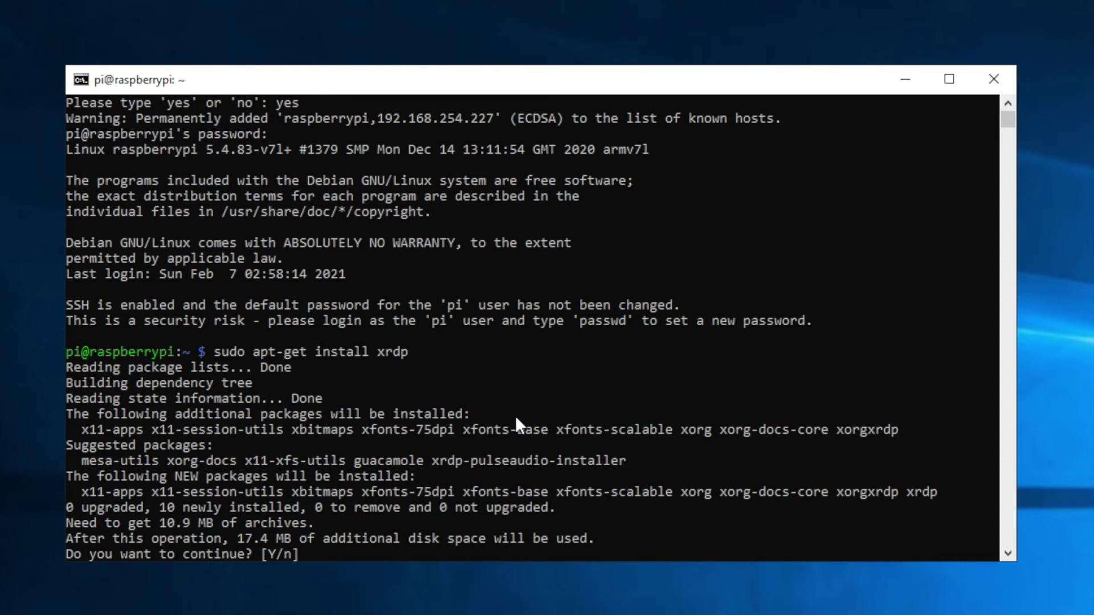
type("y")
key("Return")
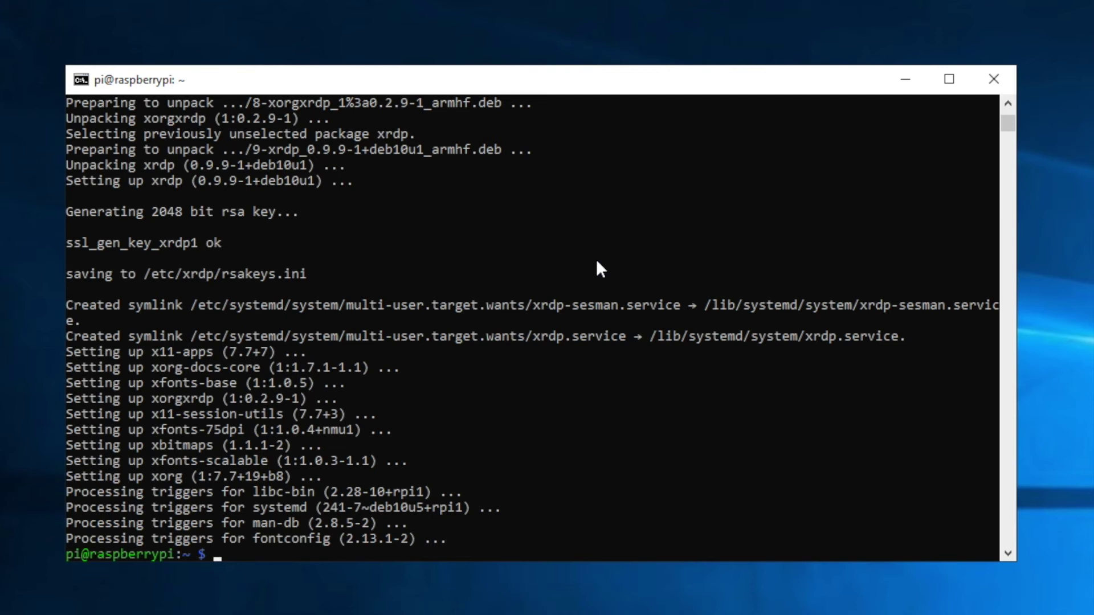
left_click(474, 305)
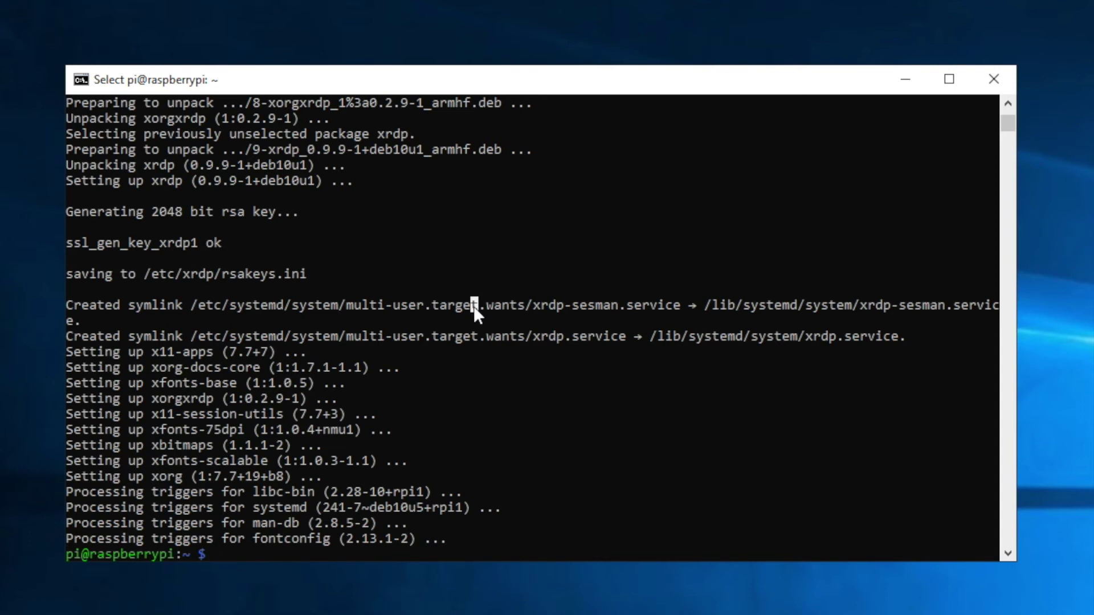
- Launch the Raspberry Pi configuration tool with sudo raspi-config
left_click(459, 302)
key("Escape")
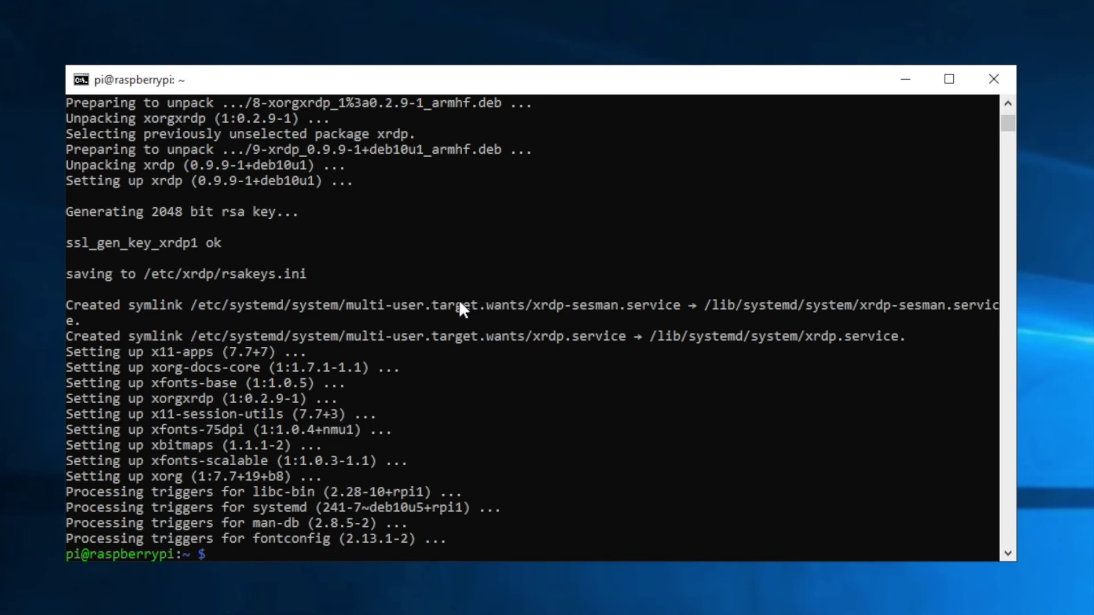
type("sudo raspi-config")
key("Return")
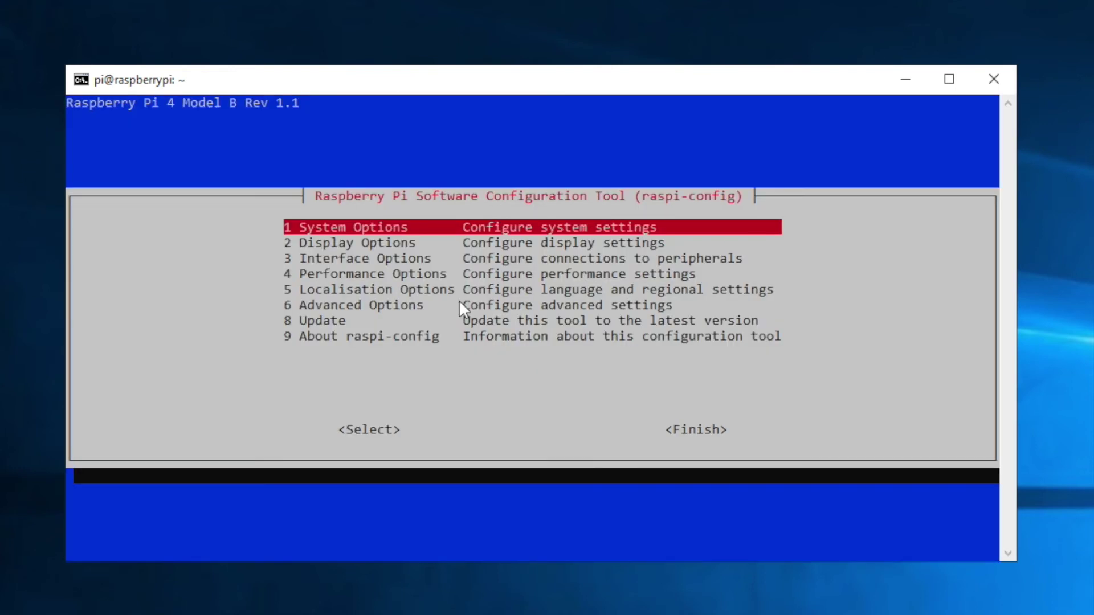
- Under Interface Options, answer No to leave VNC Server disabled, then exit raspi-config
key("Down")
key("Down")
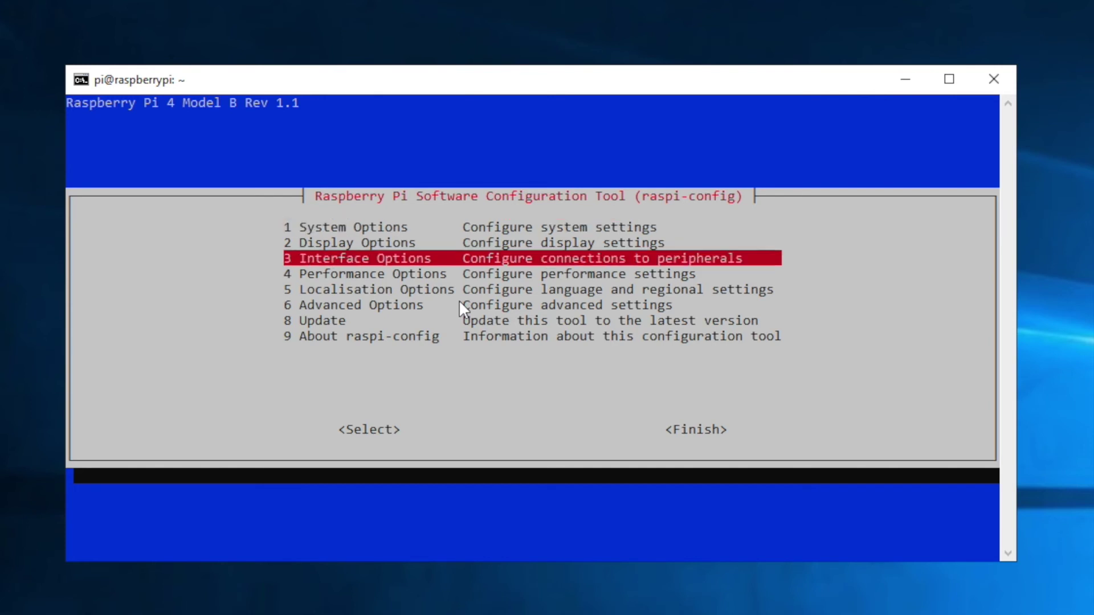
key("Return")
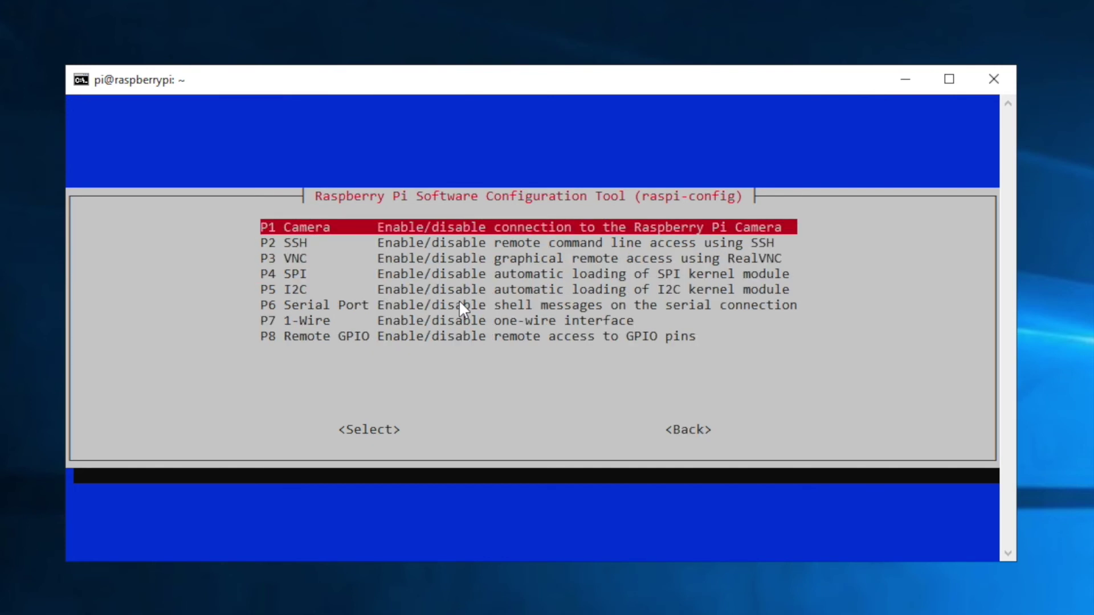
key("Down")
key("Down")
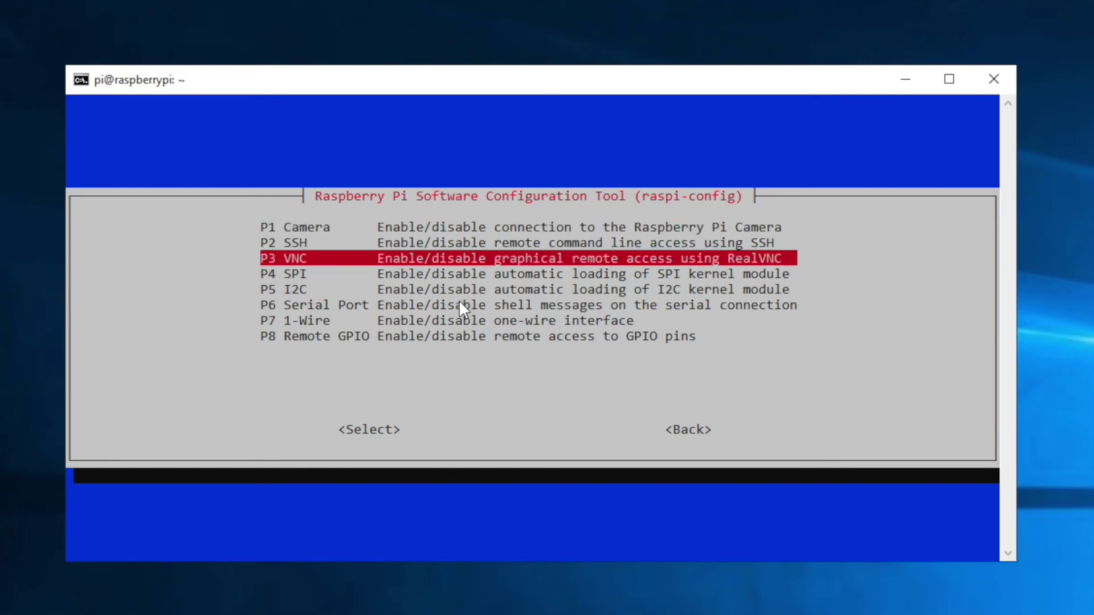
key("Return")
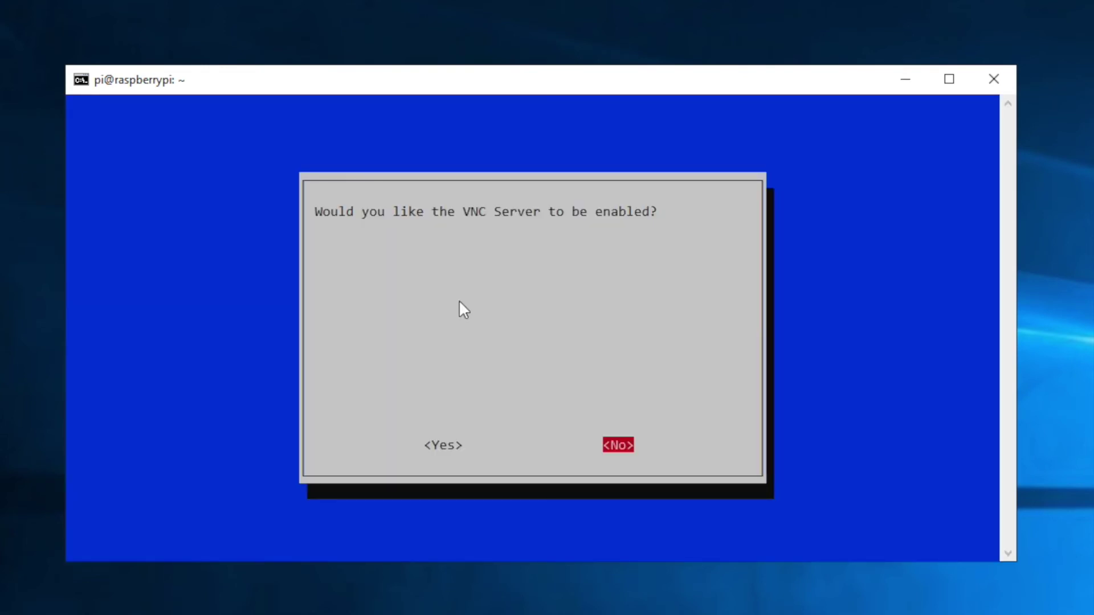
key("Left")
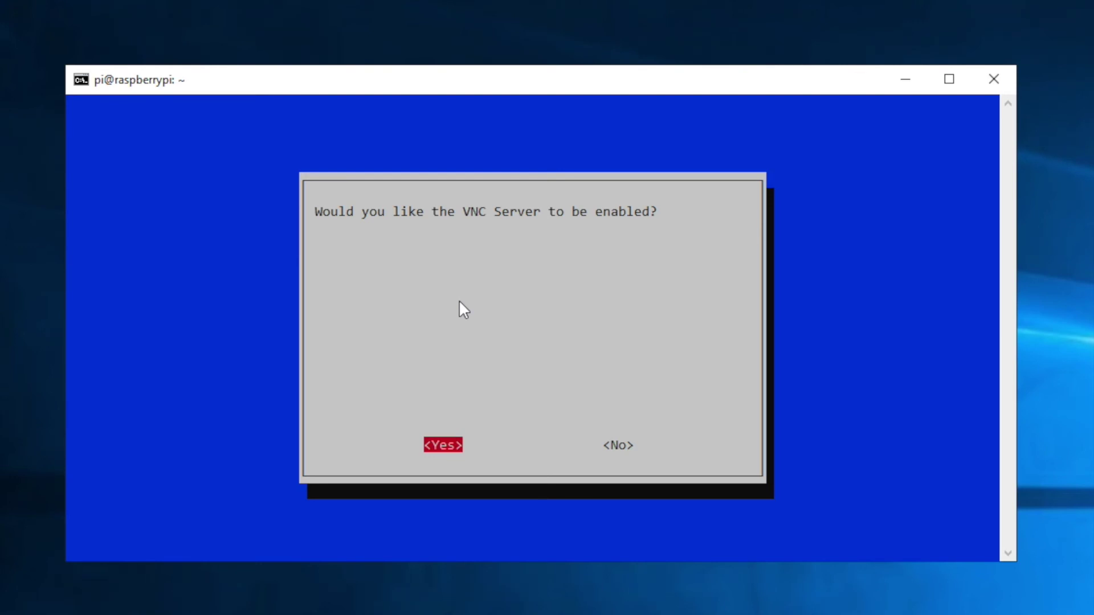
key("Right")
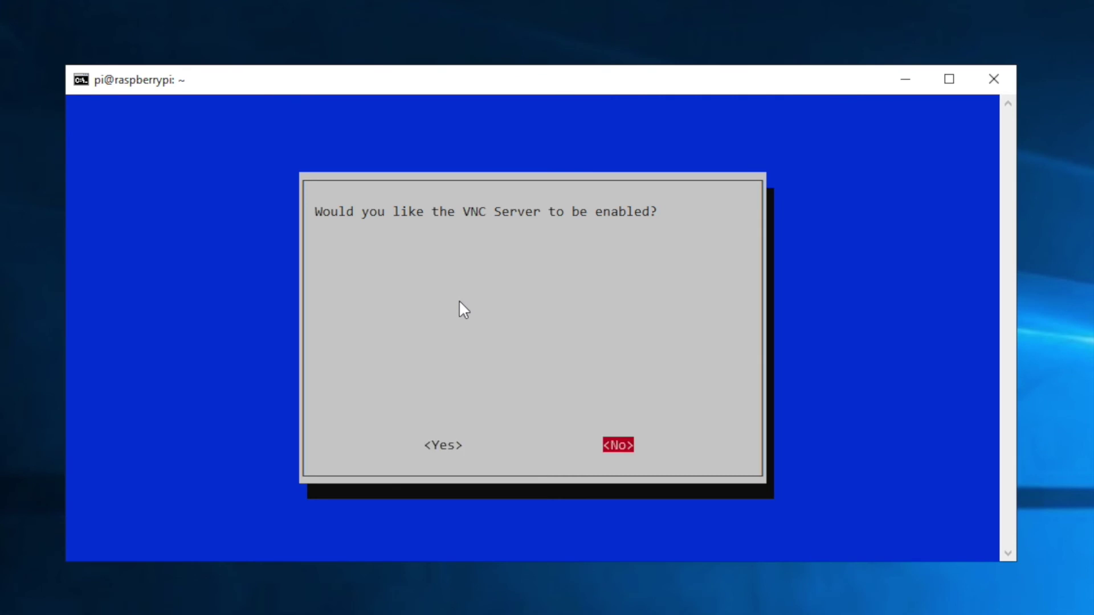
key("Return")
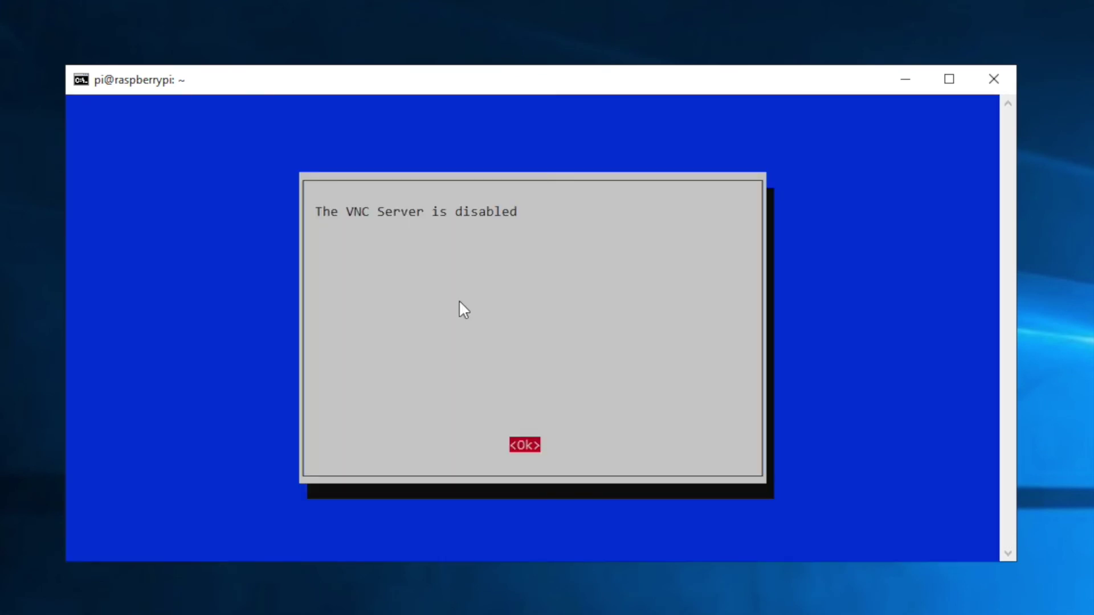
key("Return")
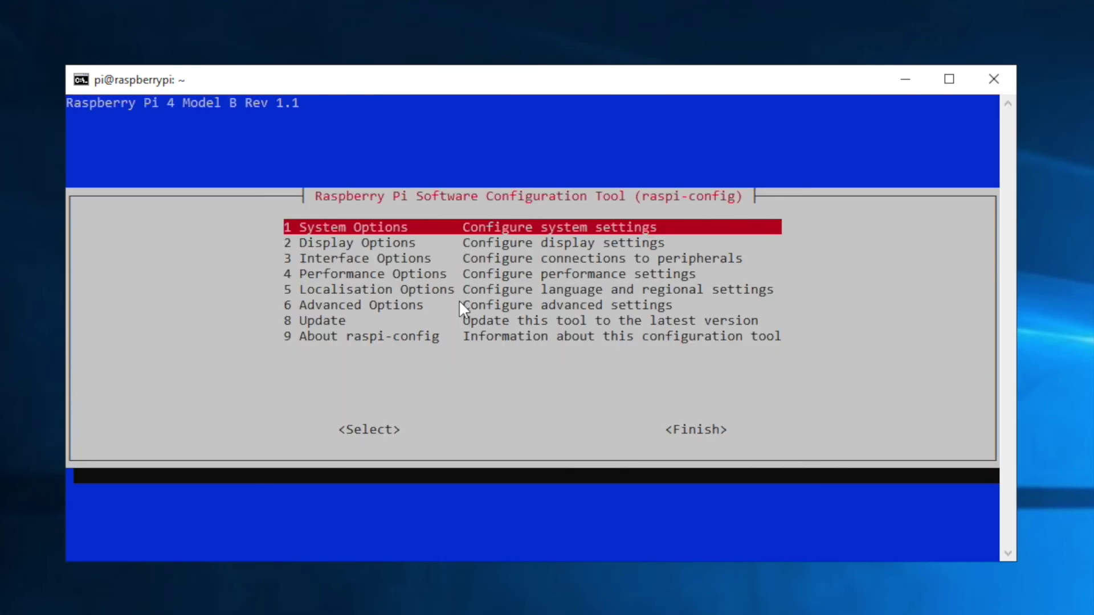
key("Escape")
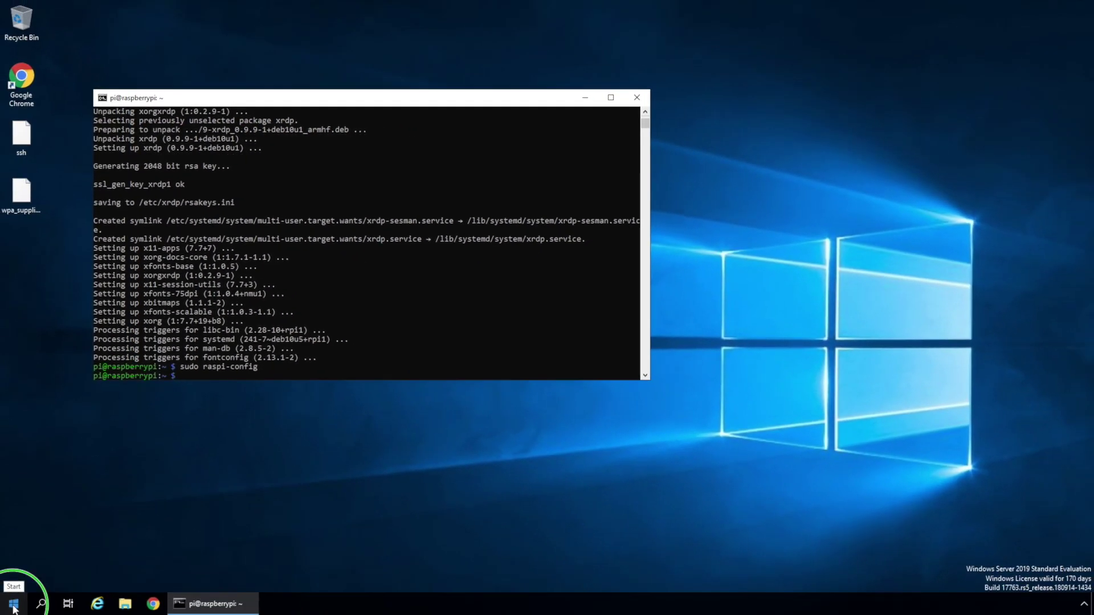
- Connect with mstsc /v raspberrypi and stop identity warnings for this computer
right_click(12, 600)
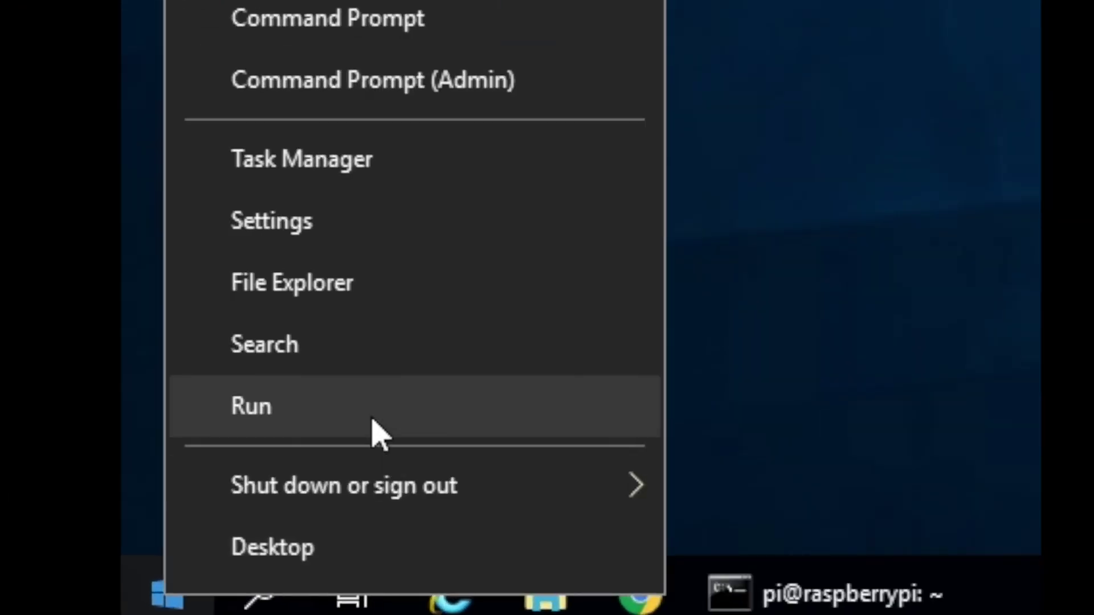
left_click(191, 496)
type("mstsc")
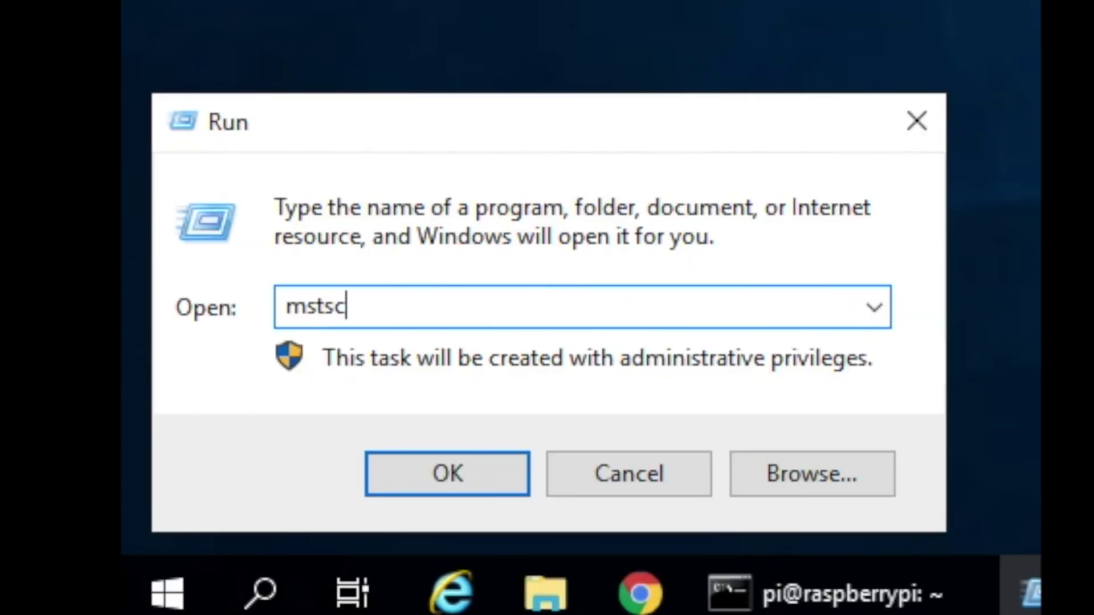
type(" /v rasp")
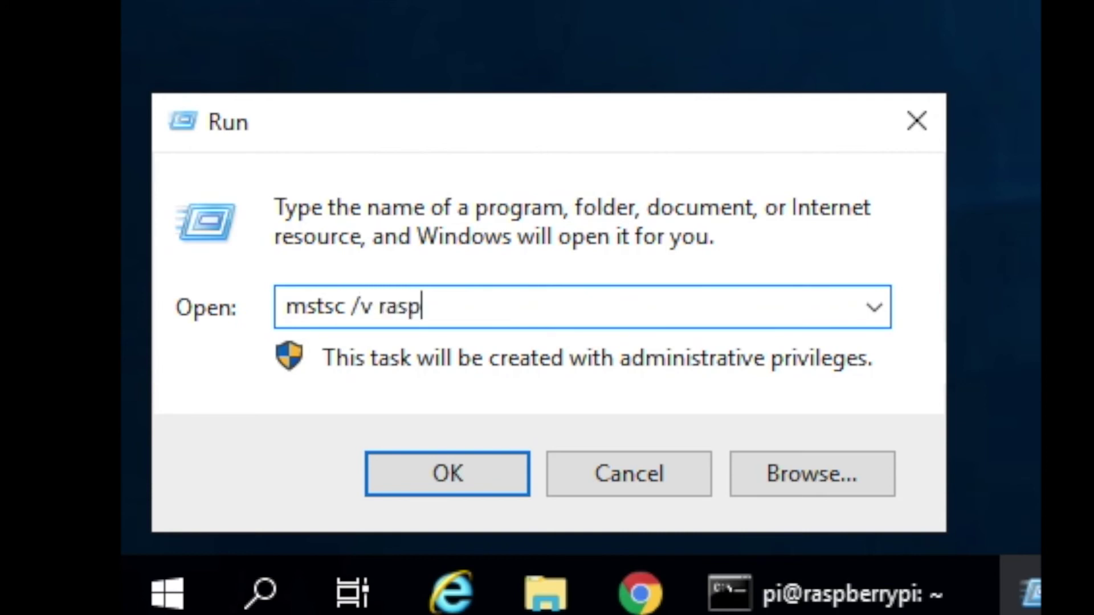
type("berry")
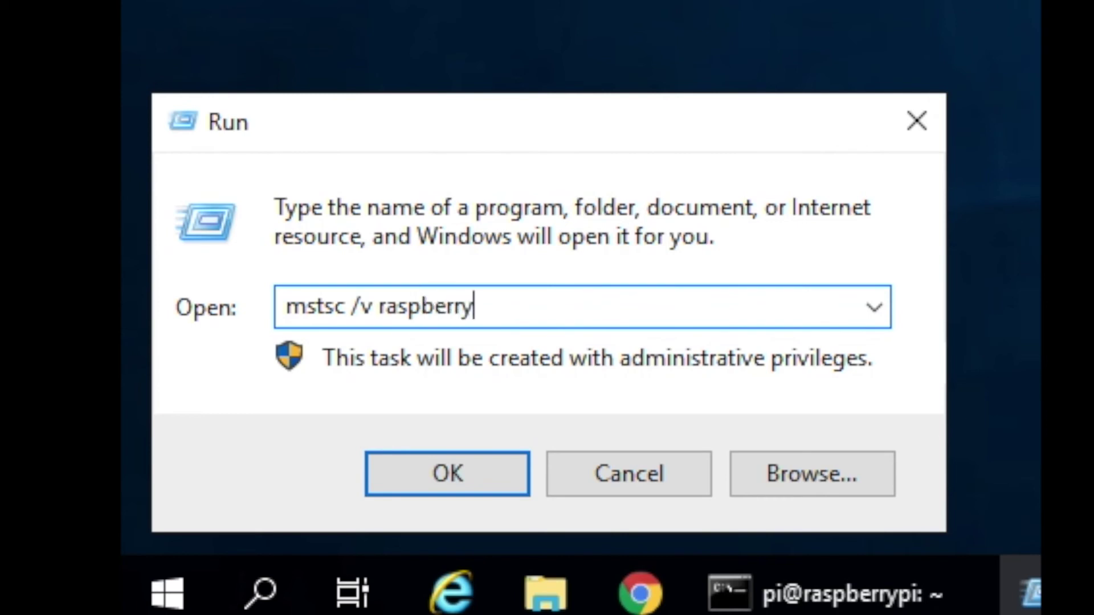
type("pi")
key("Return")
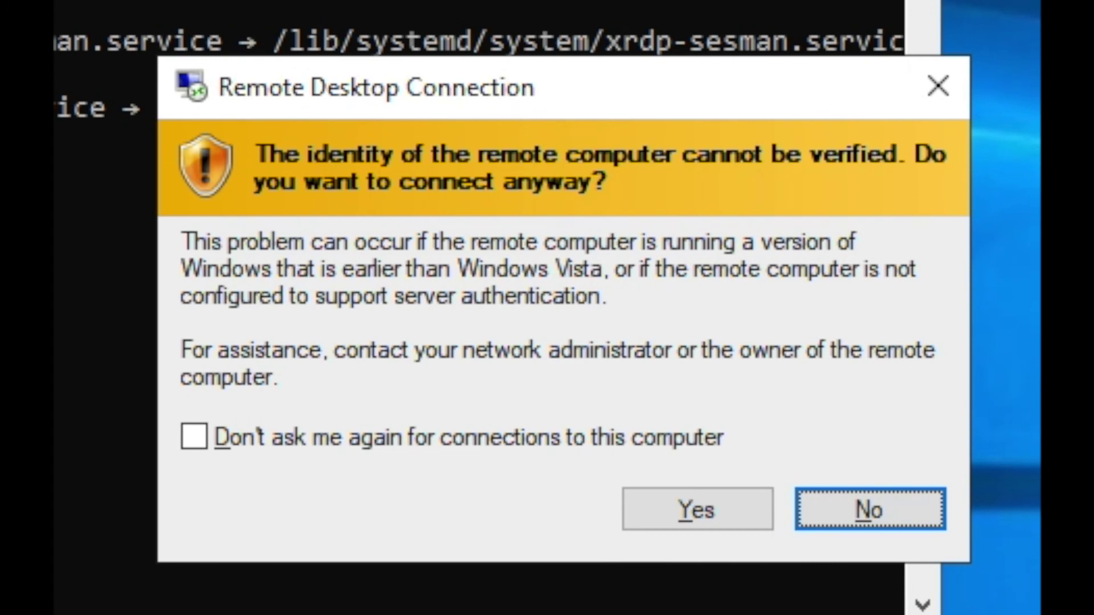
left_click(320, 437)
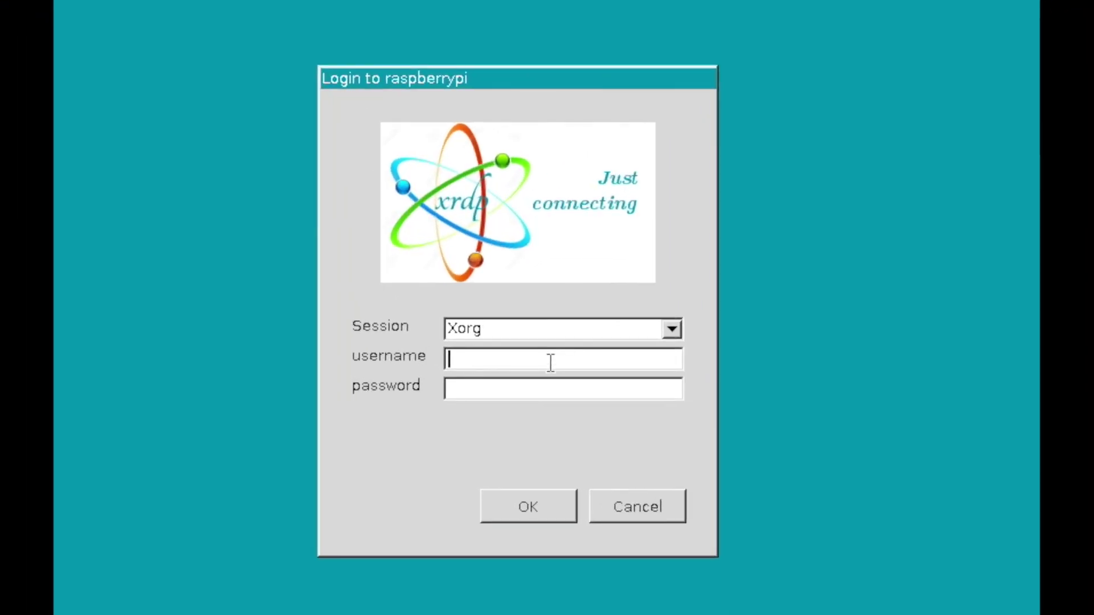
- Sign in to the xrdp session with the default pi account and its password
type("pi")
key("Tab")
type("raspberry")
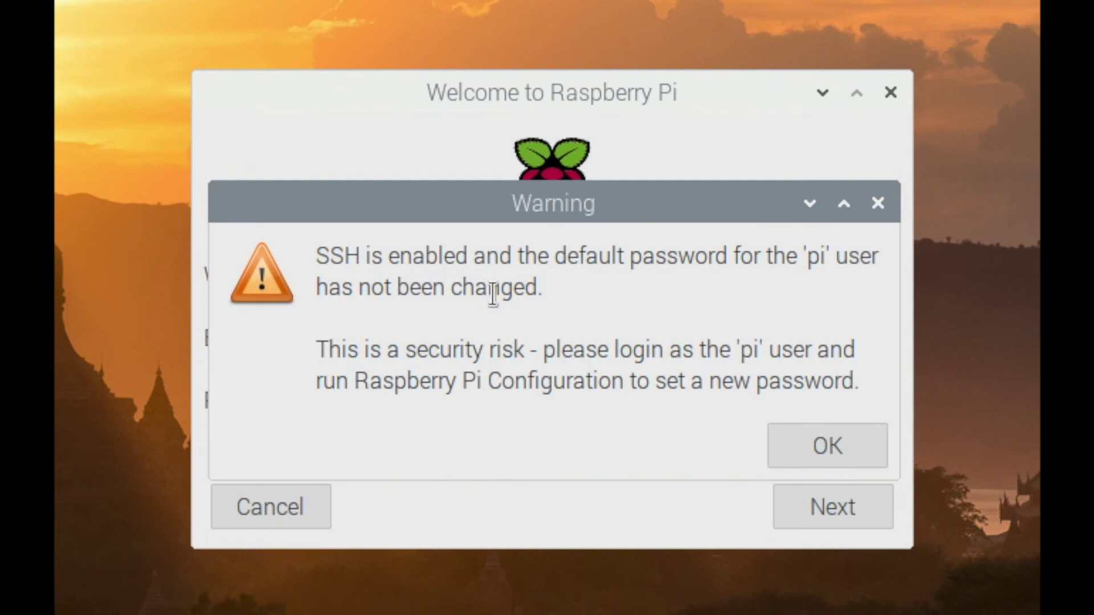
- Dismiss the password warning, then choose United States, American English, Chicago, English language and US keyboard
left_click(819, 443)
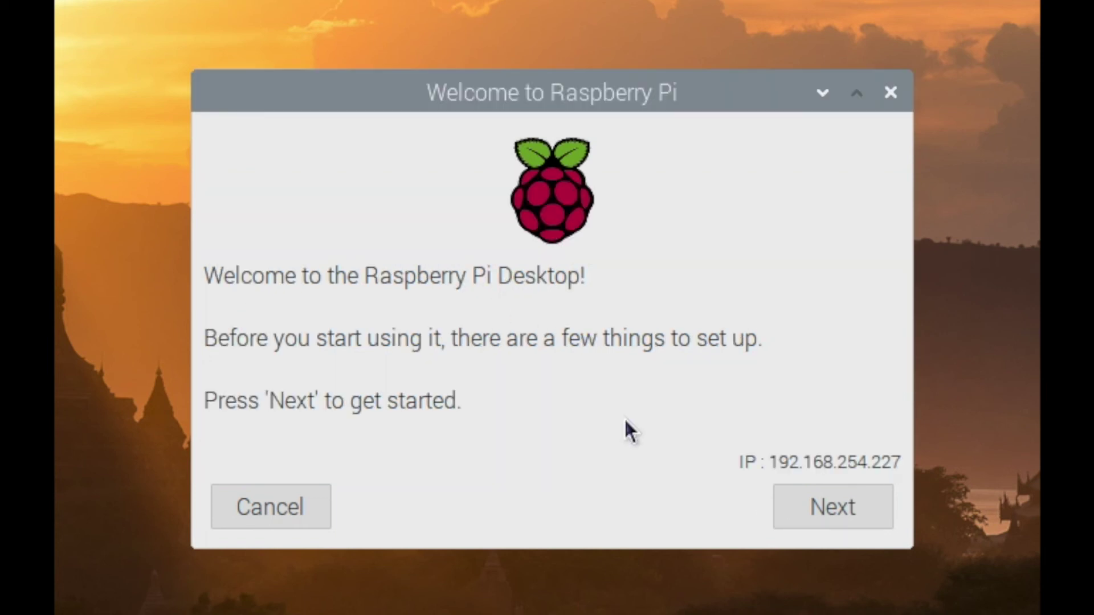
left_click(819, 495)
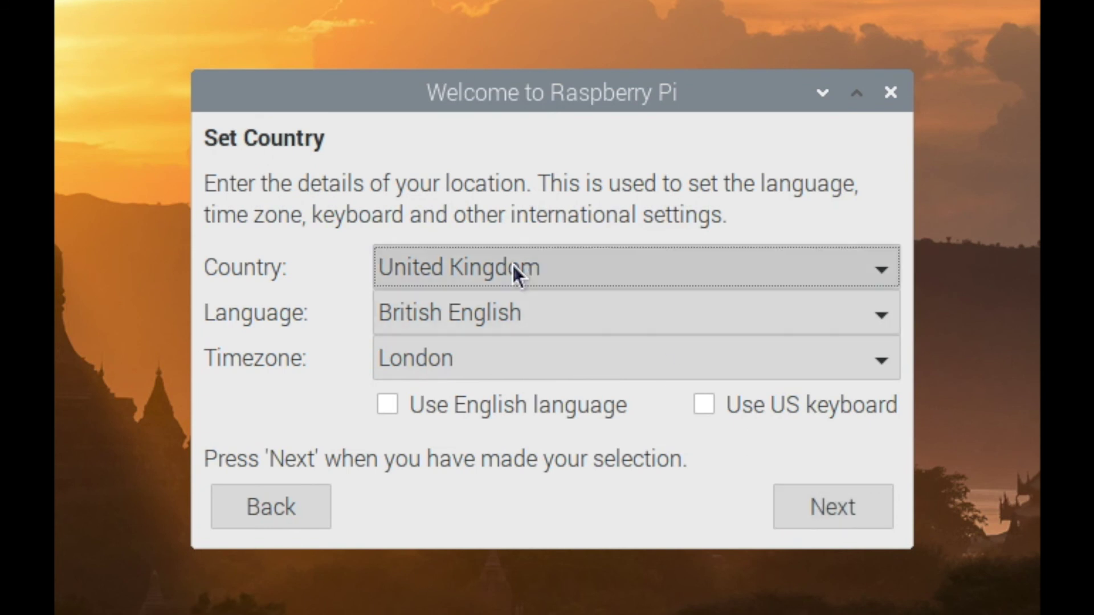
left_click(511, 263)
left_click(495, 311)
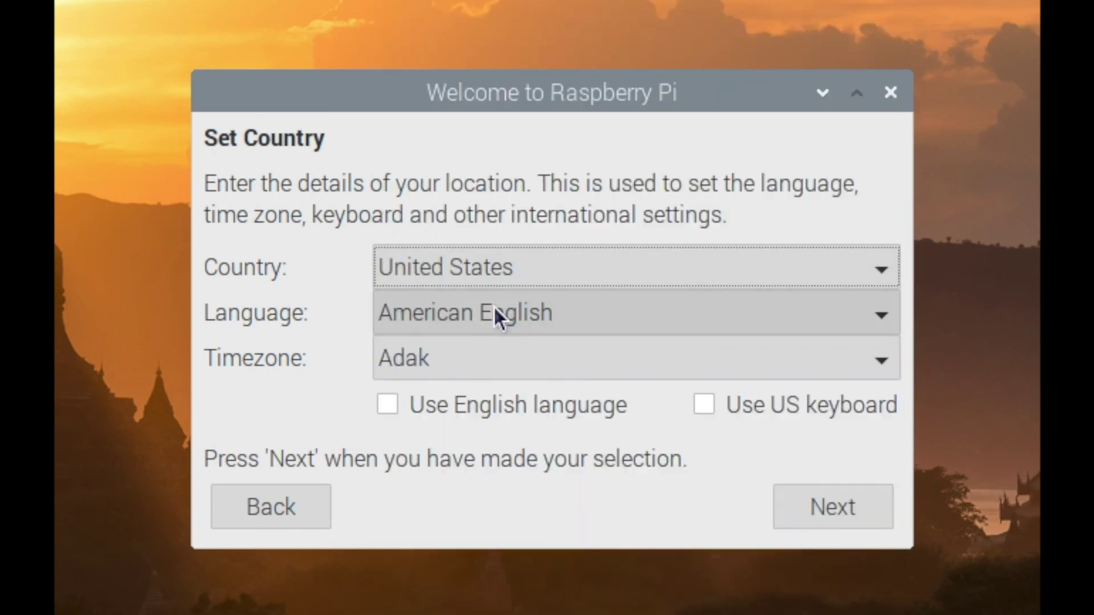
left_click(493, 312)
left_click(475, 308)
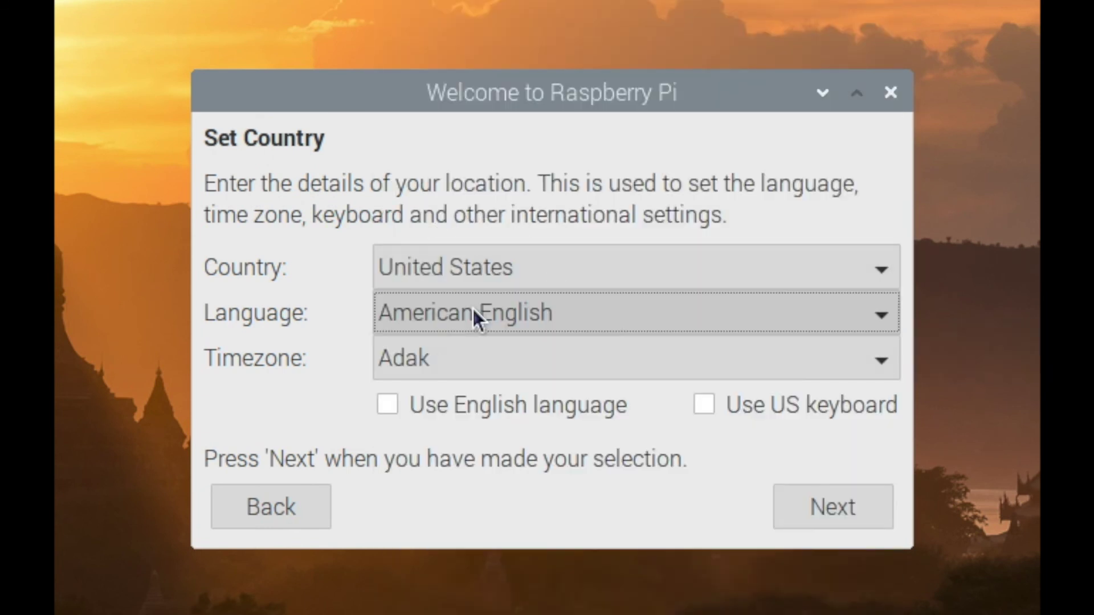
left_click(462, 345)
left_click(467, 604)
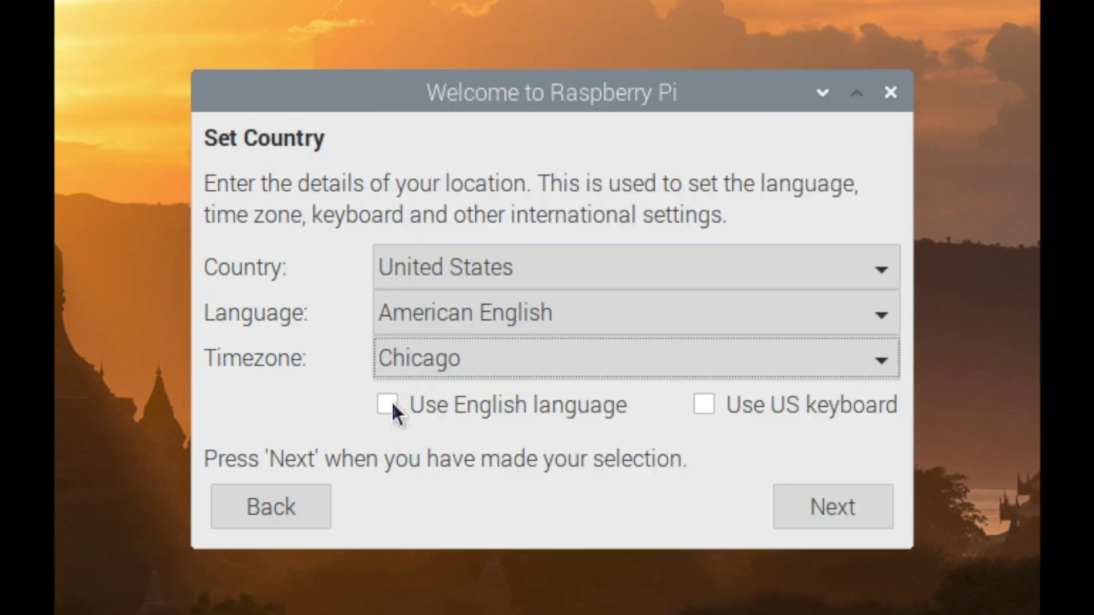
left_click(406, 407)
left_click(707, 405)
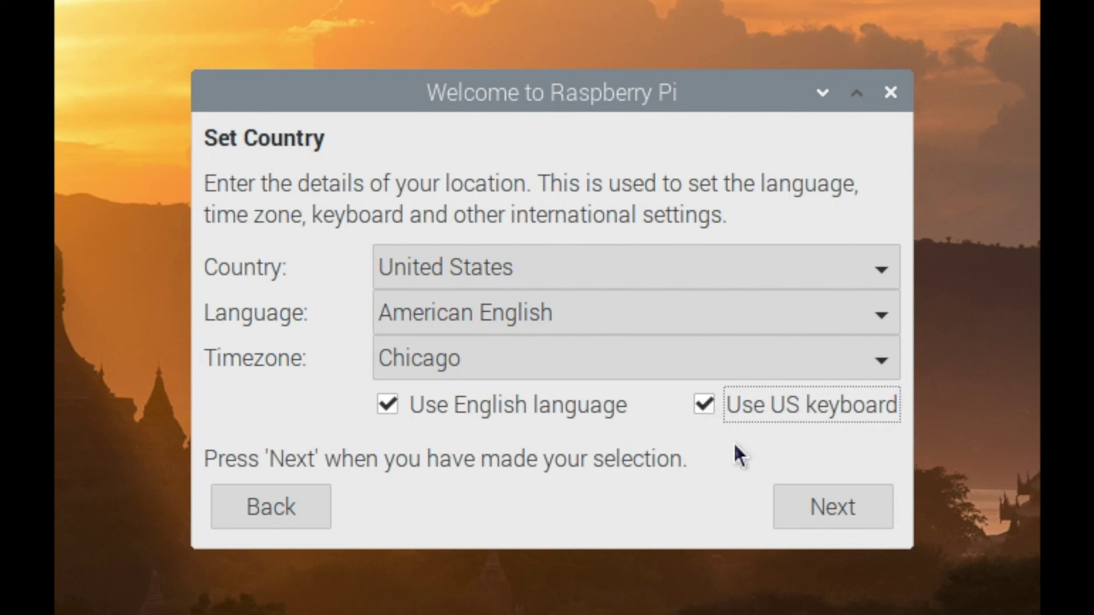
left_click(841, 517)
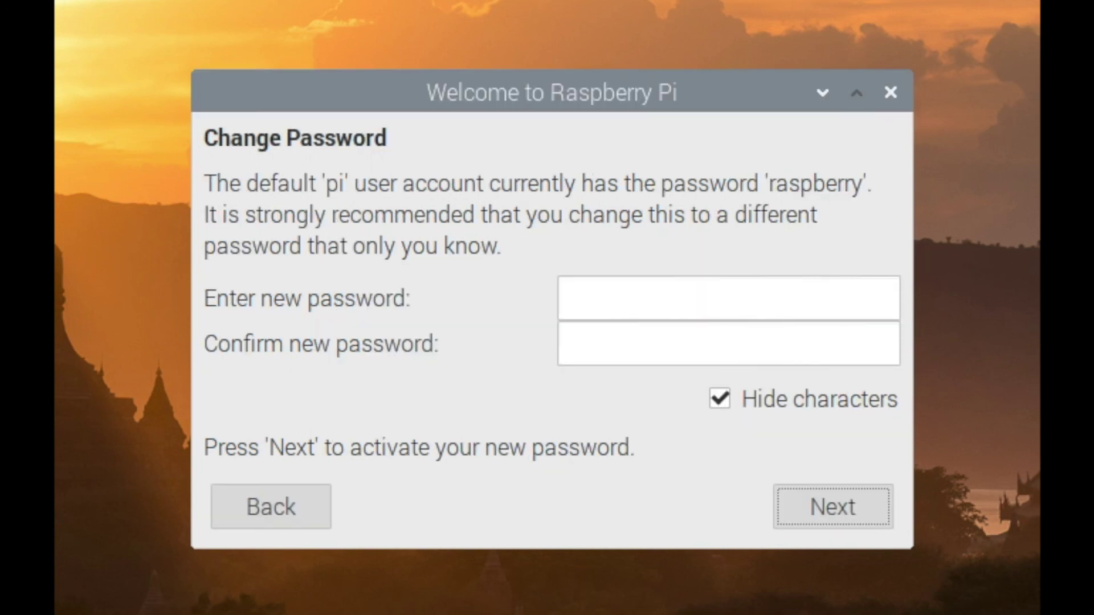
- Enter a new password for the pi account, confirm it, and continue
left_click(701, 292)
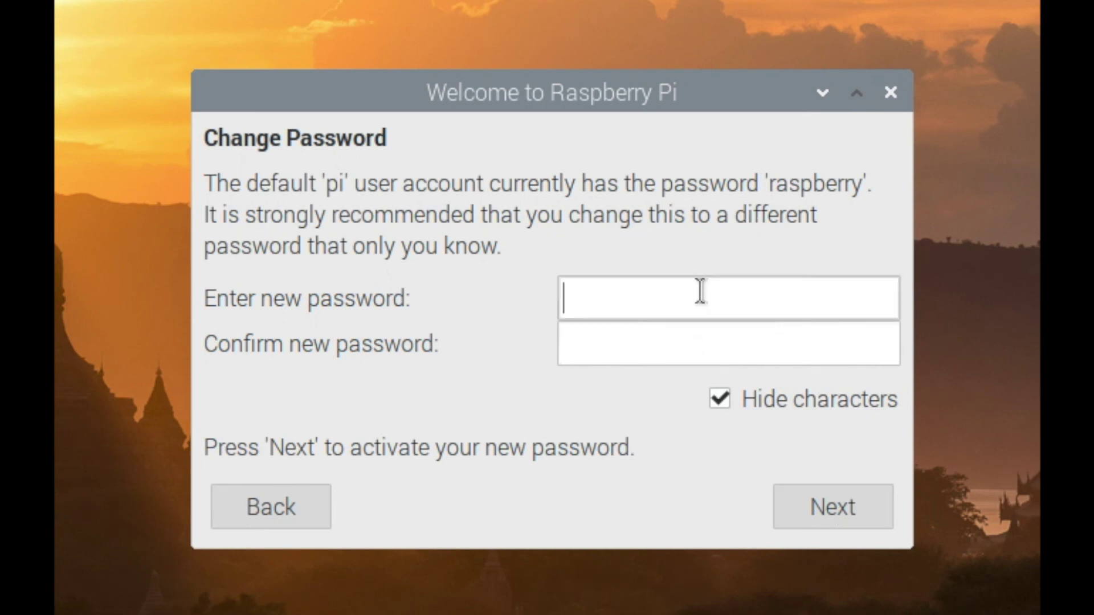
type("••••••••••••••••••")
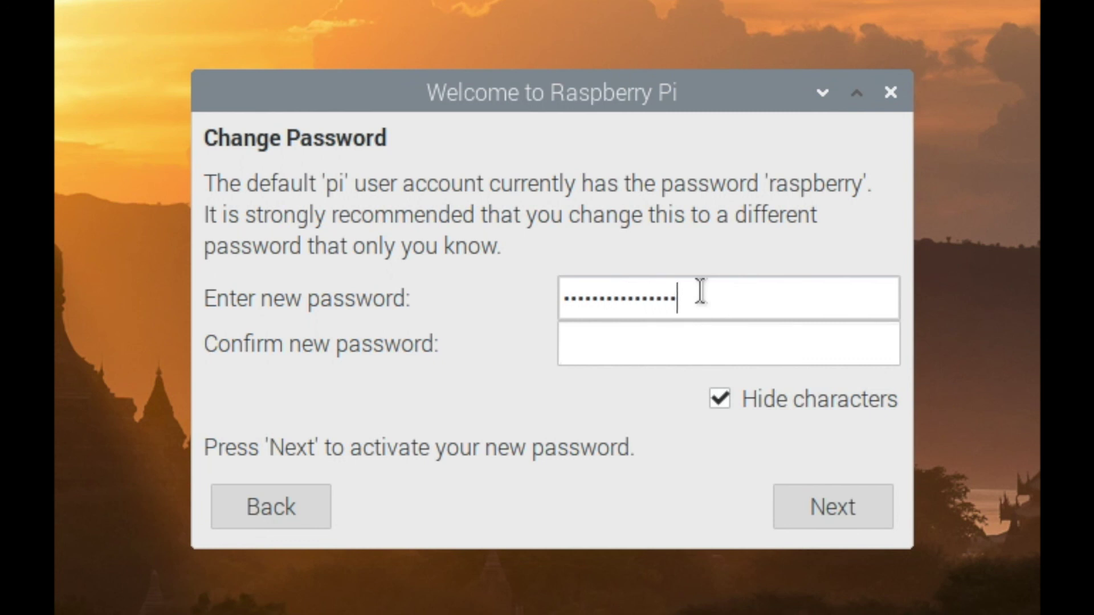
key("Tab")
type("•••••••")
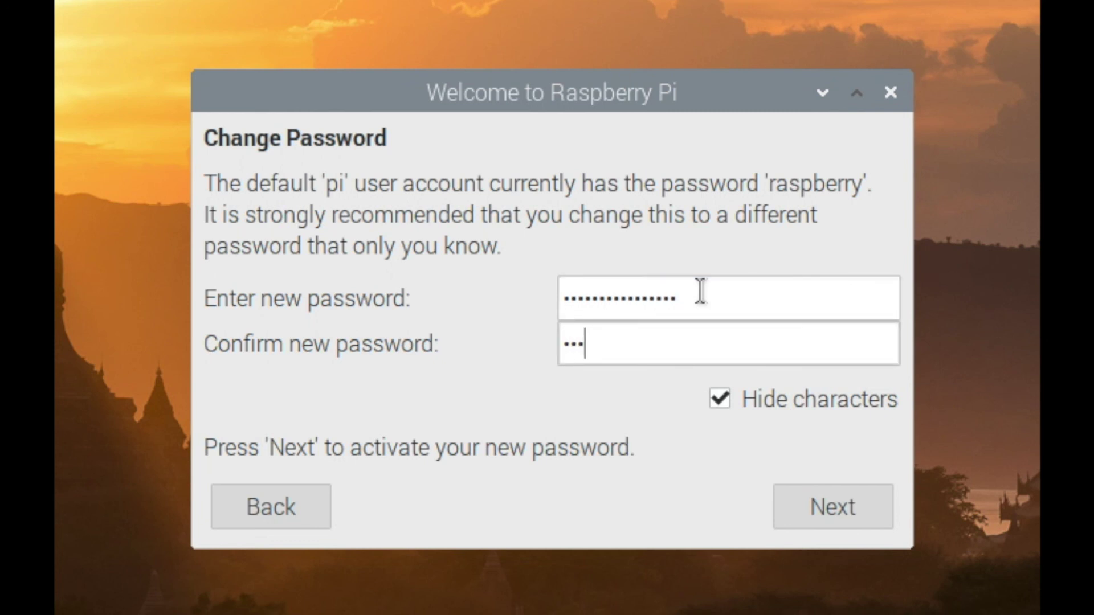
type("••••••••••")
left_click(849, 516)
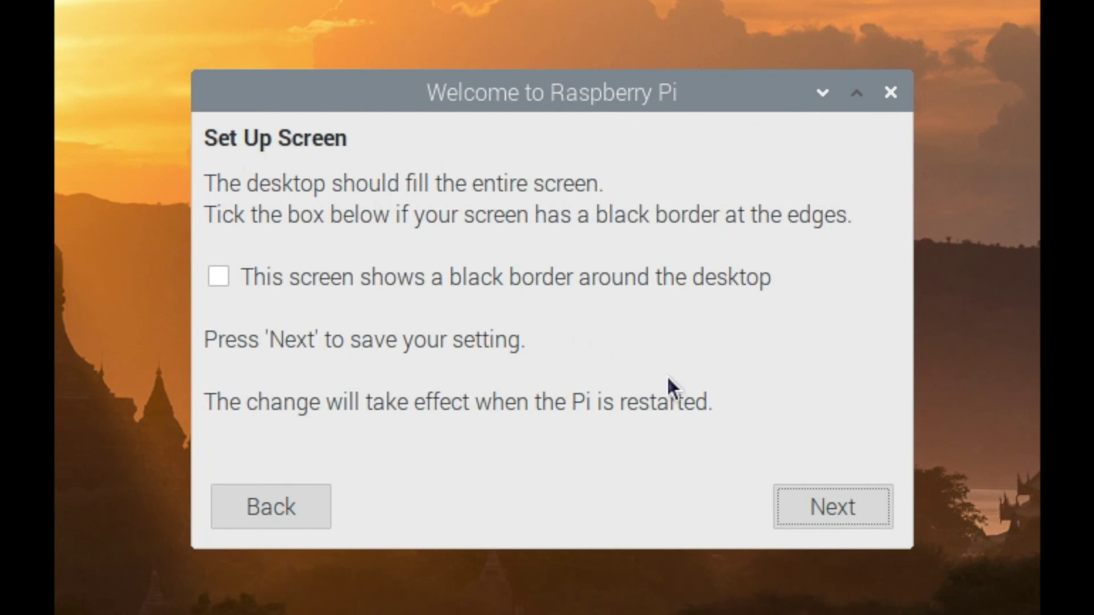
- Keep the screen setting, skip Wi-Fi setup, and start the software update check
left_click(814, 507)
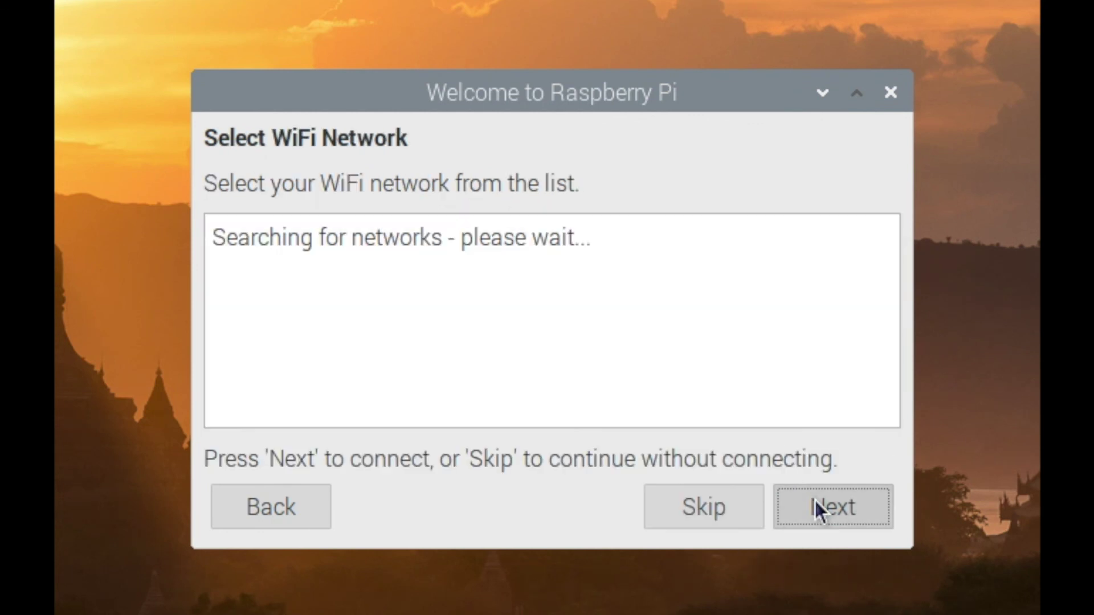
left_click(717, 512)
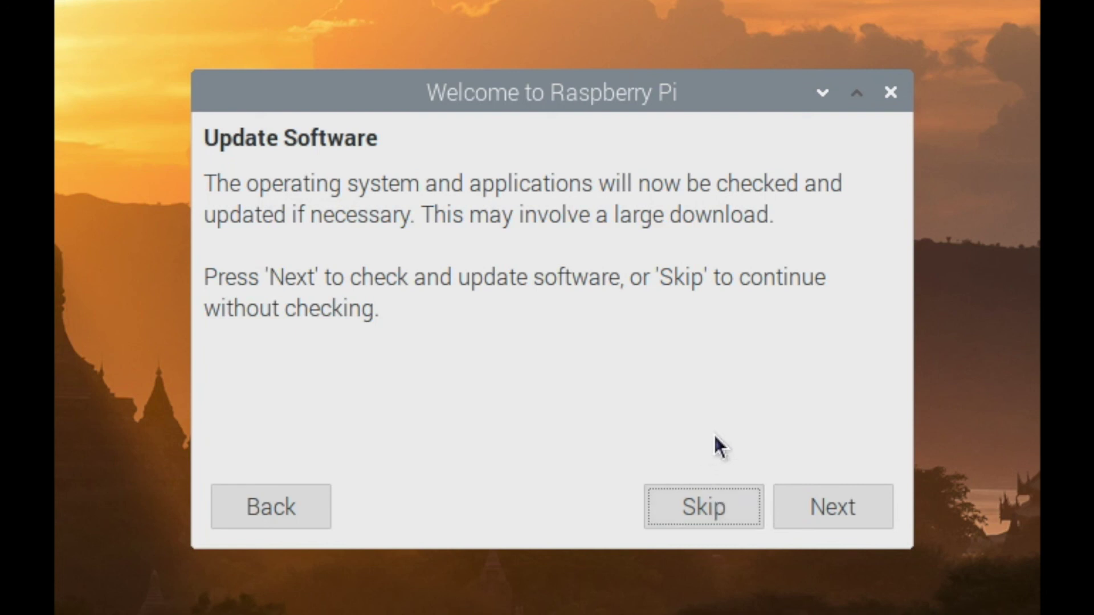
left_click(829, 493)
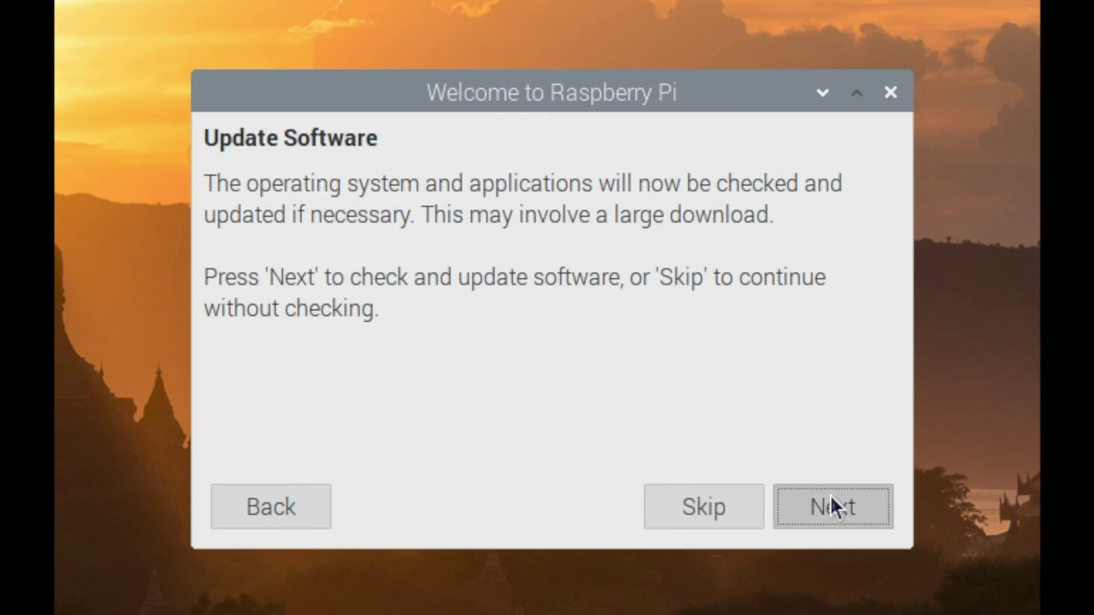